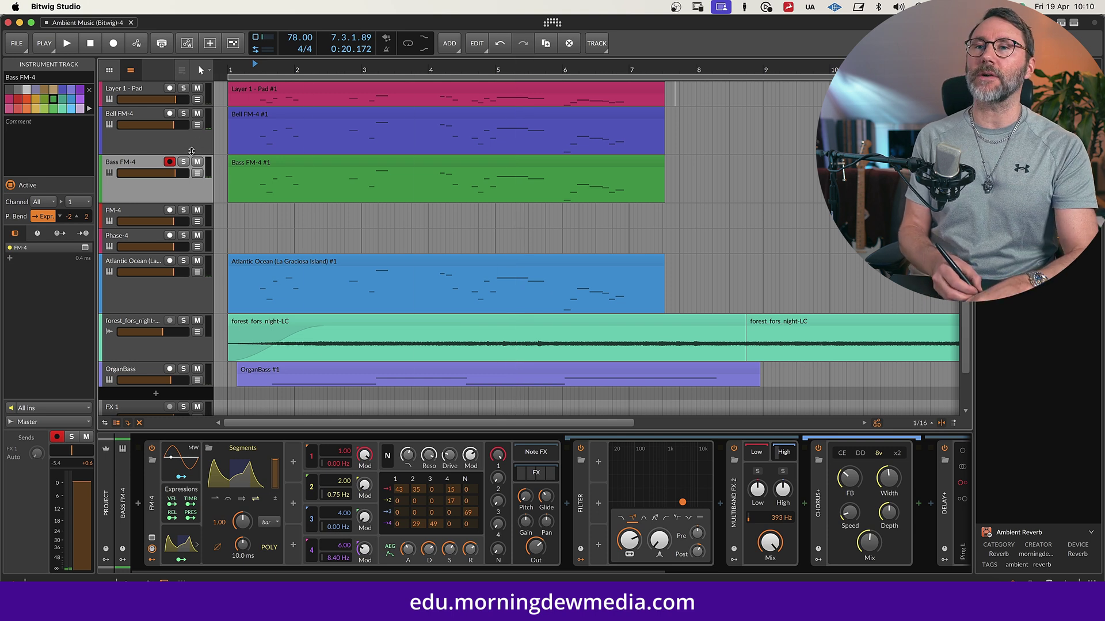
# - Play the arrangement and audition the Bass FM-4 track soloed
pyautogui.press('space')
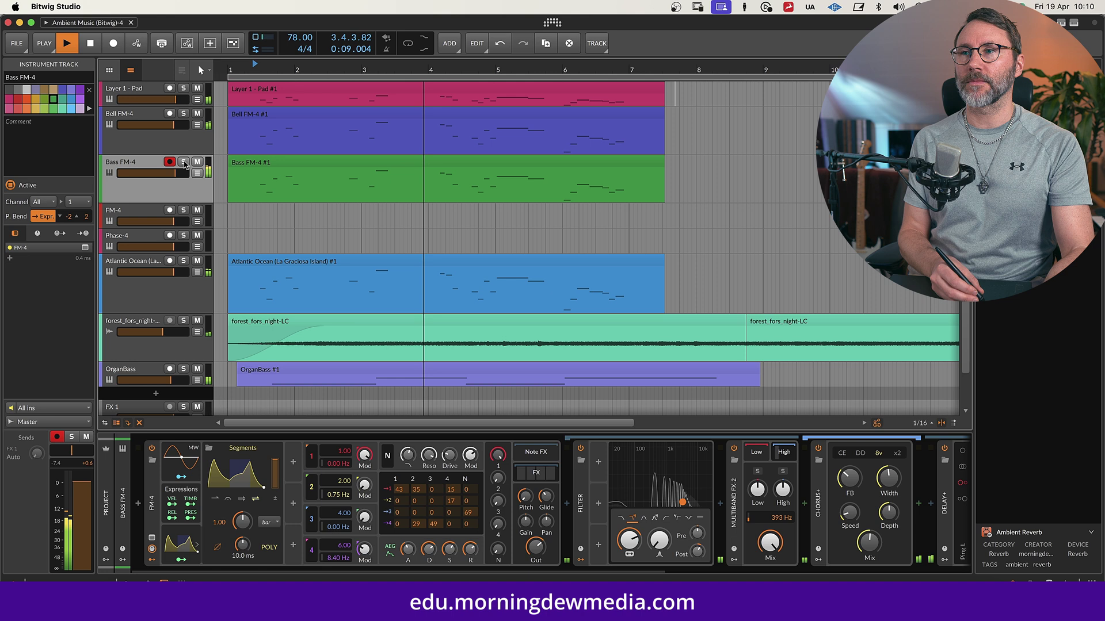
pyautogui.click(184, 162)
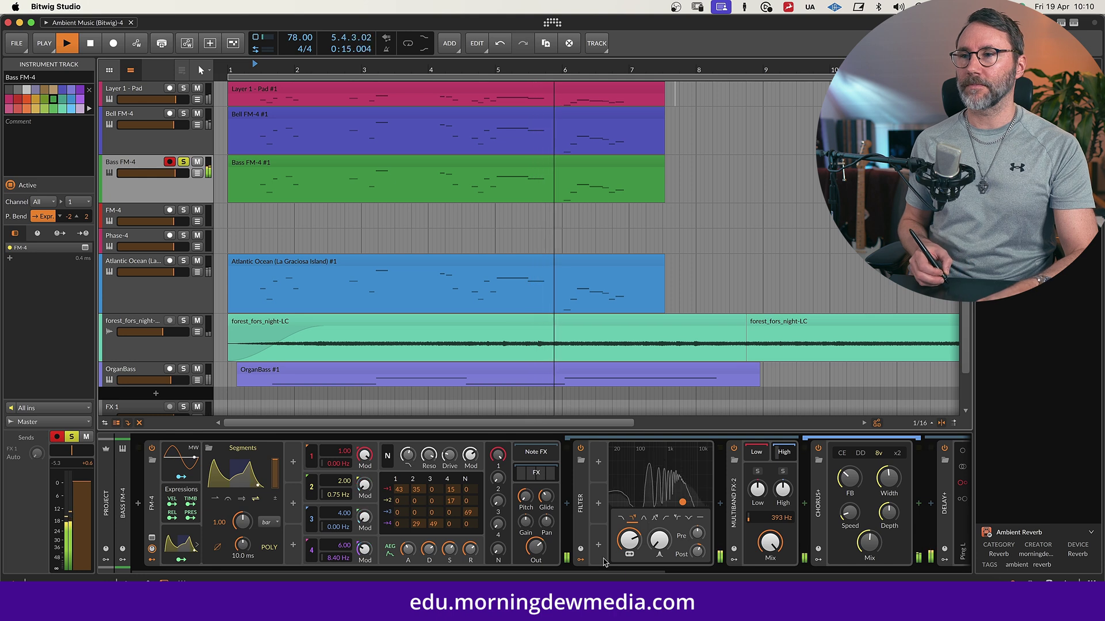
pyautogui.moveTo(588, 570)
pyautogui.mouseDown()
pyautogui.moveTo(908, 574)
pyautogui.moveTo(601, 574)
pyautogui.mouseUp()
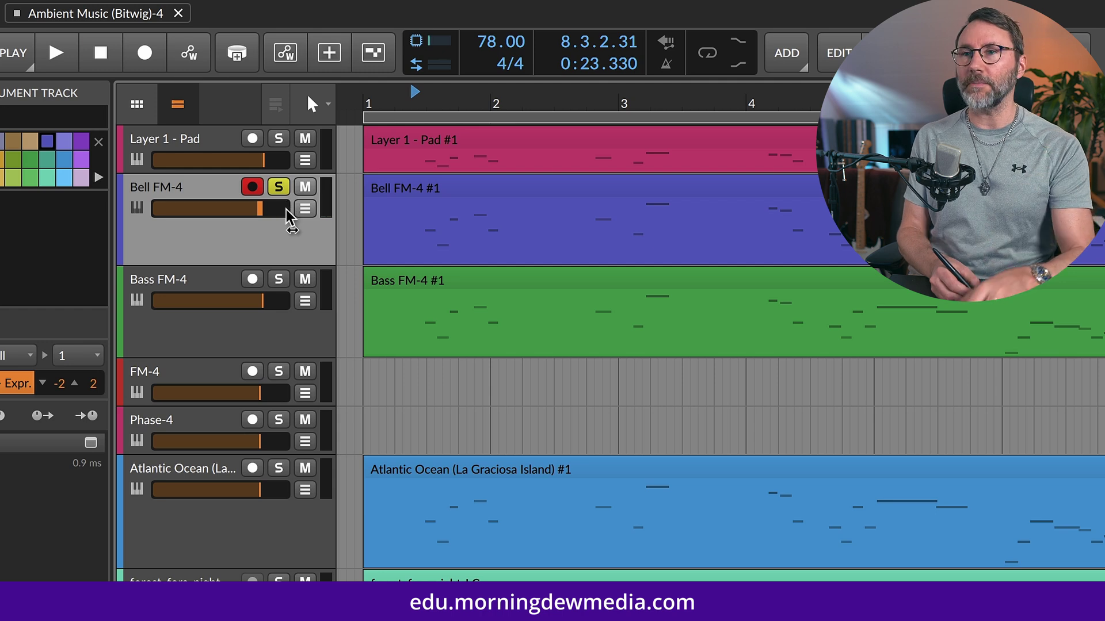
# - Replay with Layer 1 - Pad and Bass FM-4 soloed, then unsolo Bass, Bell and Pad
pyautogui.press('space')
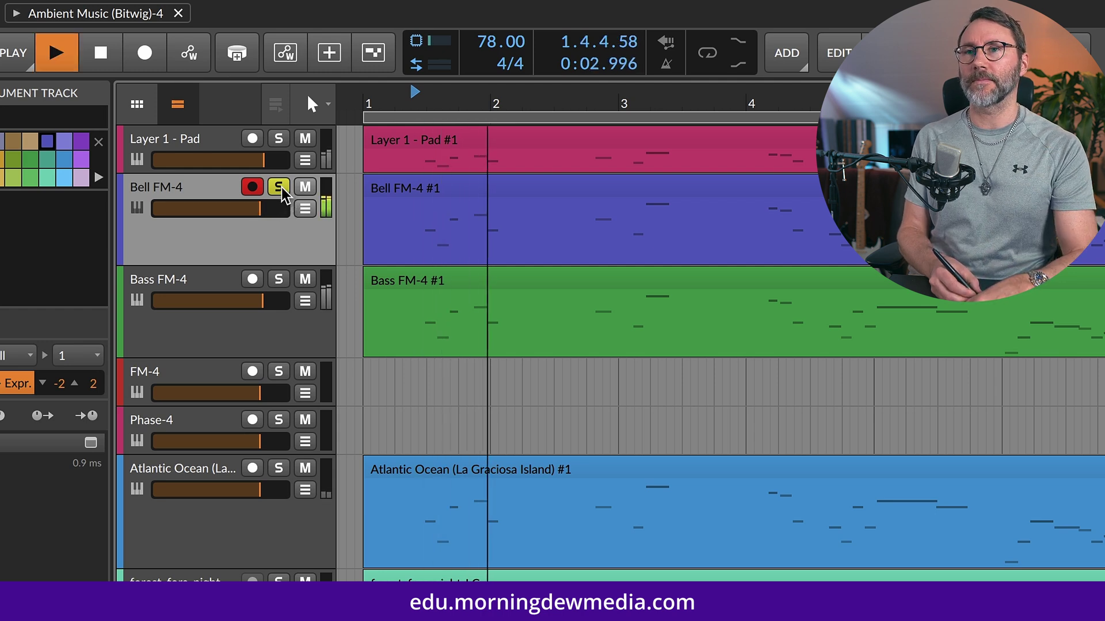
pyautogui.click(279, 137)
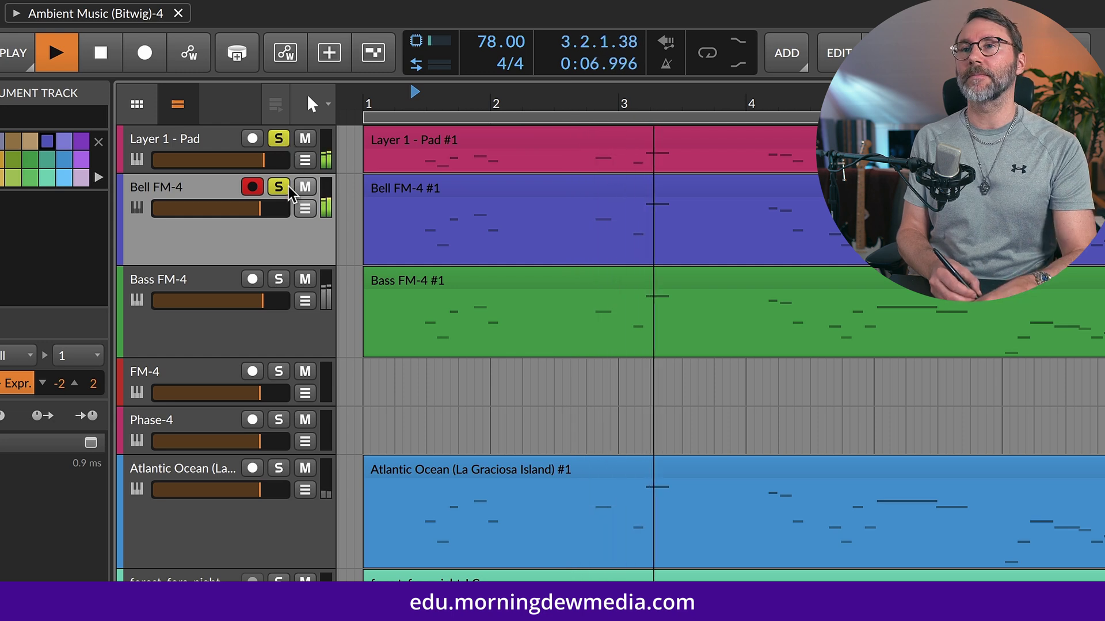
pyautogui.click(279, 279)
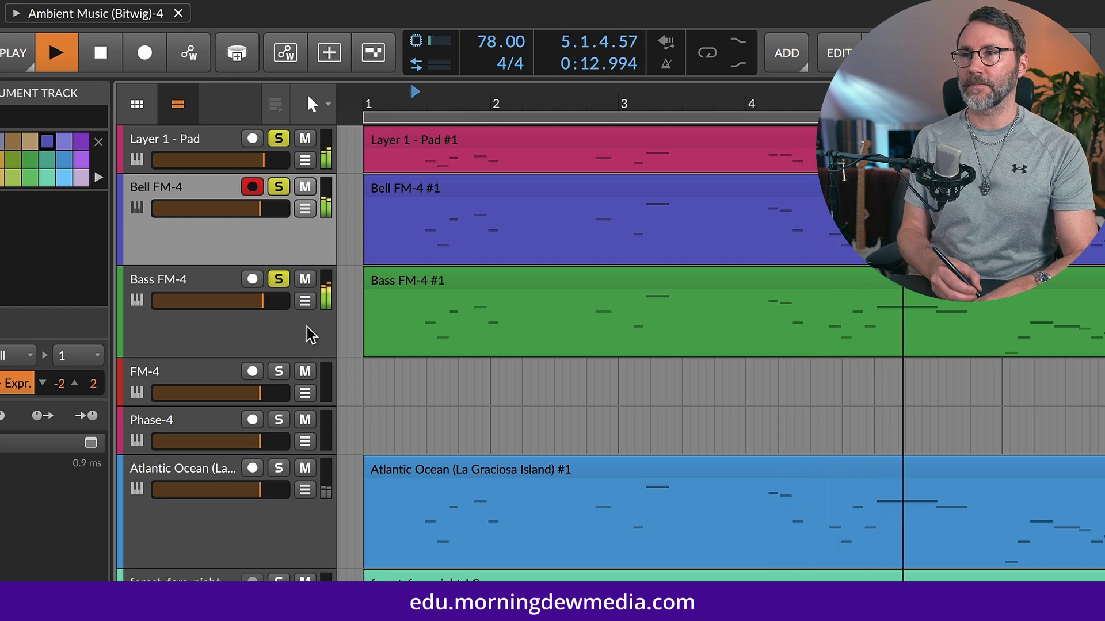
pyautogui.click(281, 282)
pyautogui.click(281, 189)
pyautogui.click(281, 138)
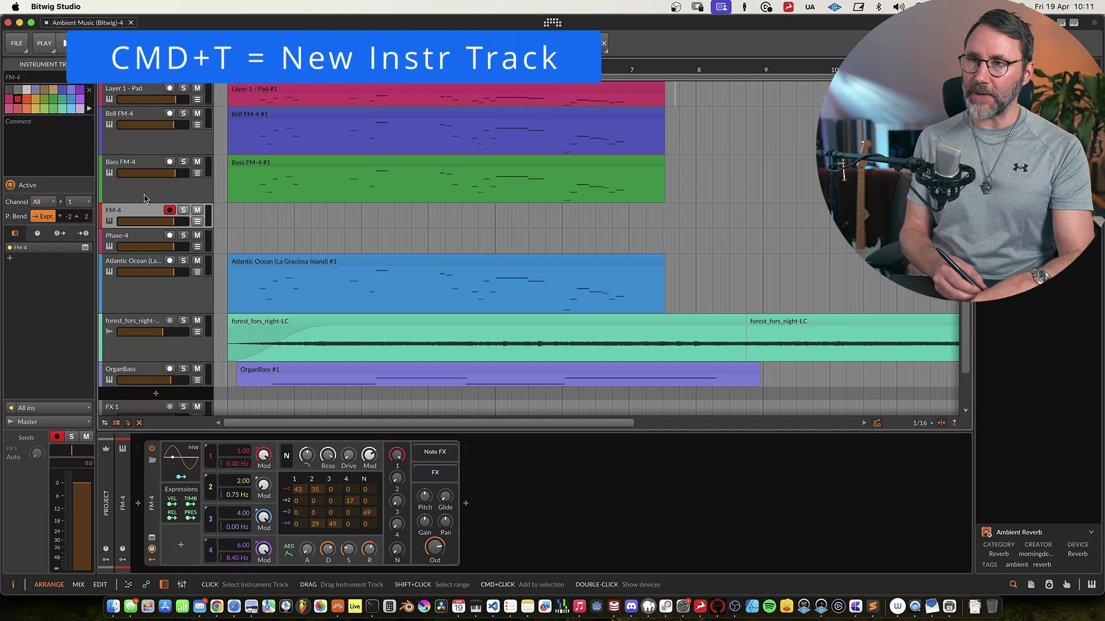
# - Add a new instrument track and load FM-4 on it via an 'fm' browser search
pyautogui.press('super+t')
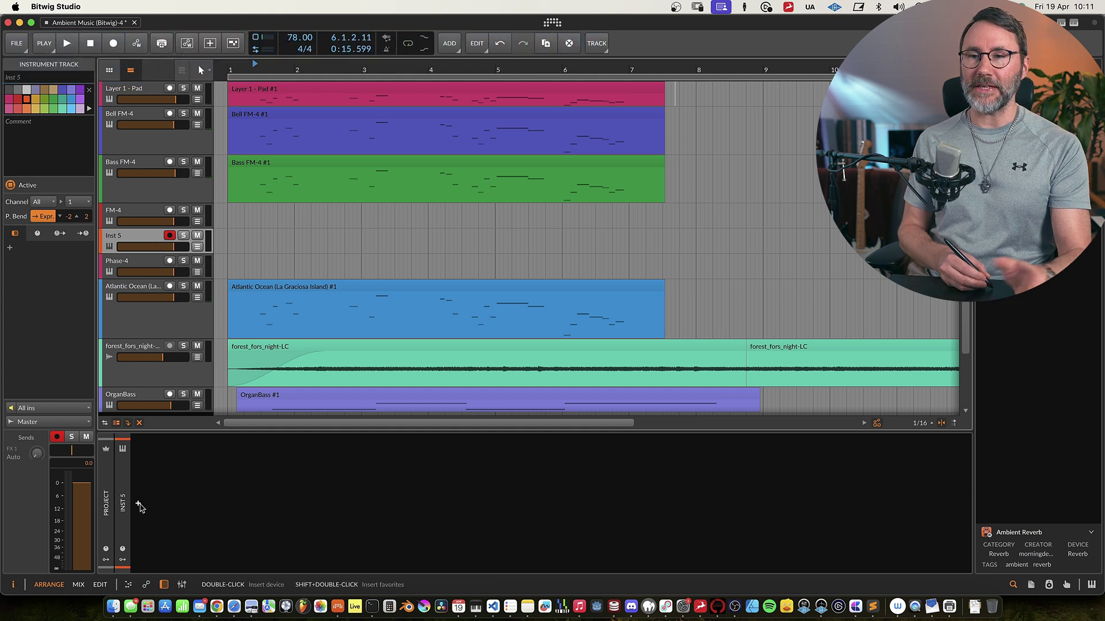
pyautogui.press('b')
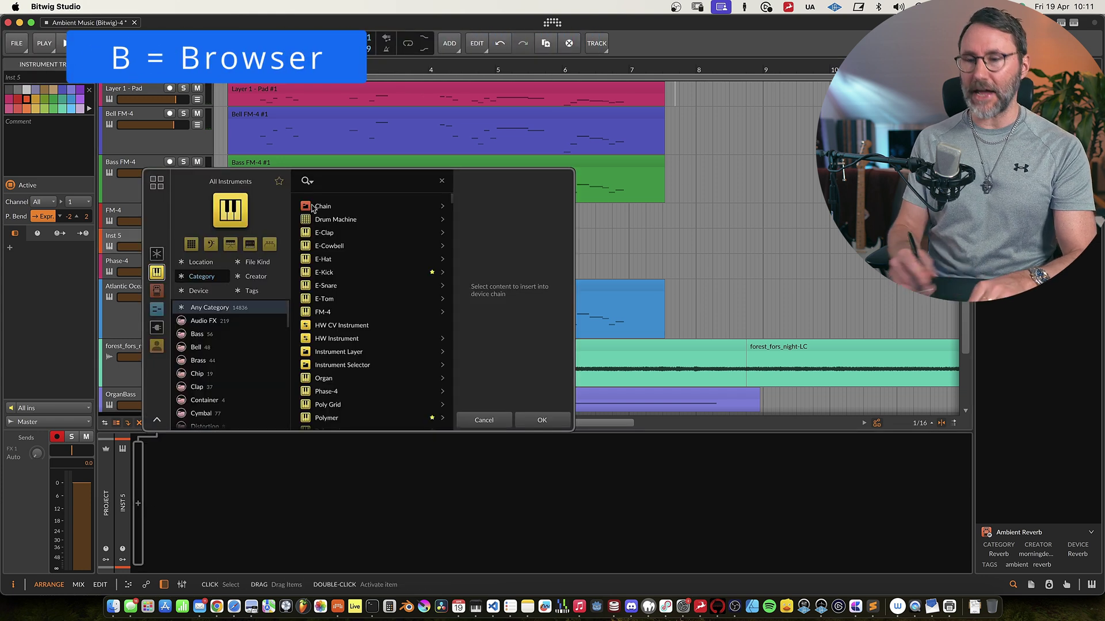
pyautogui.write('fm')
pyautogui.press('Down')
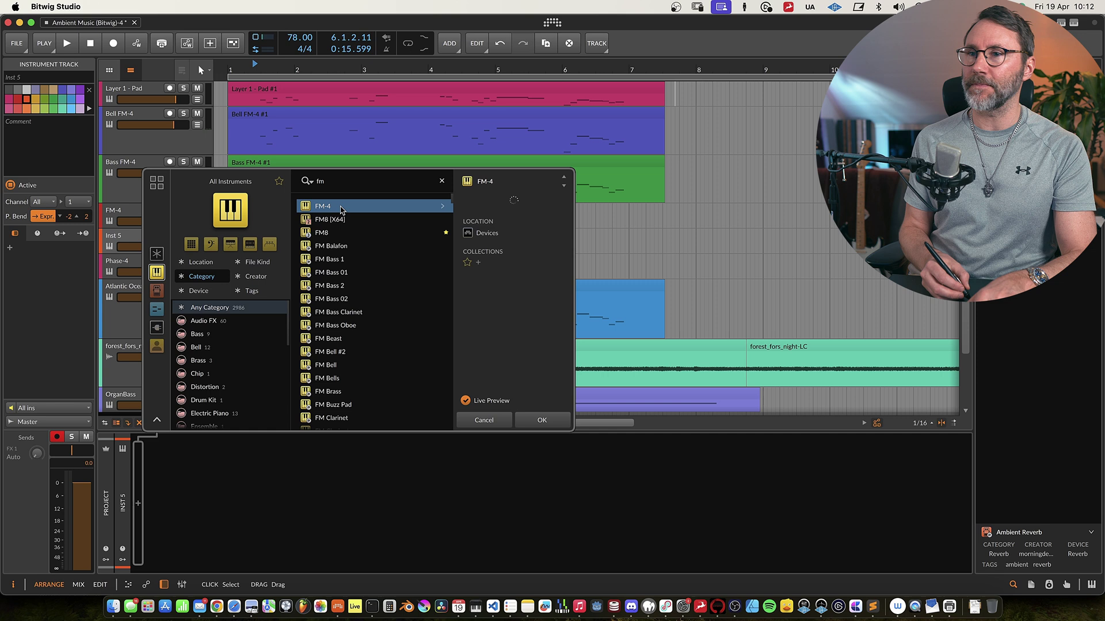
pyautogui.click(544, 421)
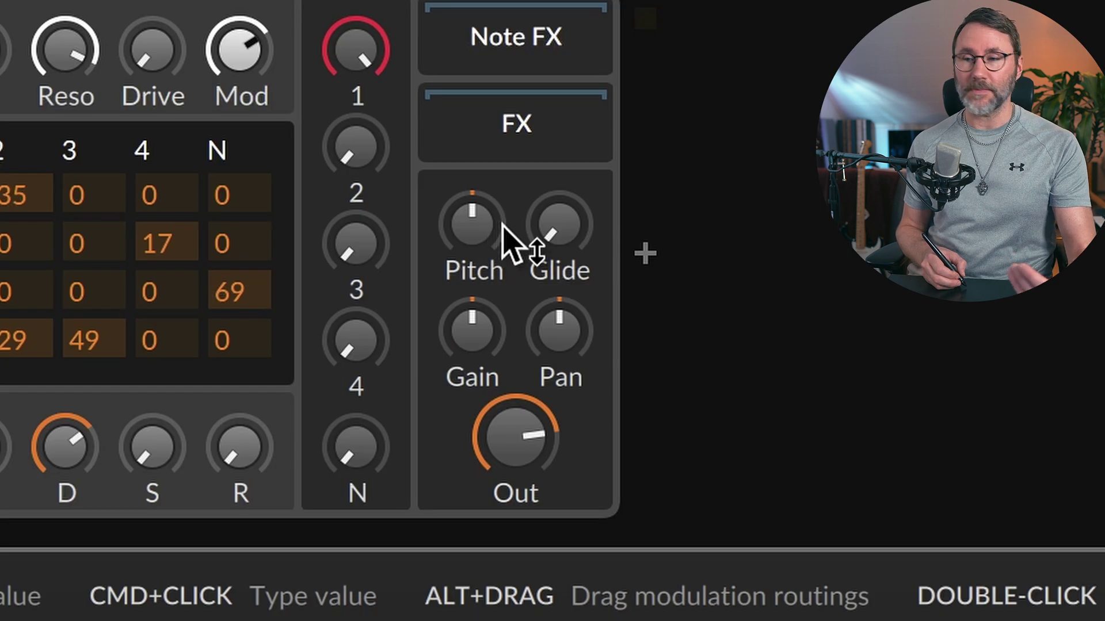
# - Set the FM-4 Pitch knob to exactly -12 semitones
pyautogui.moveTo(489, 236); pyautogui.dragTo(444, 272)
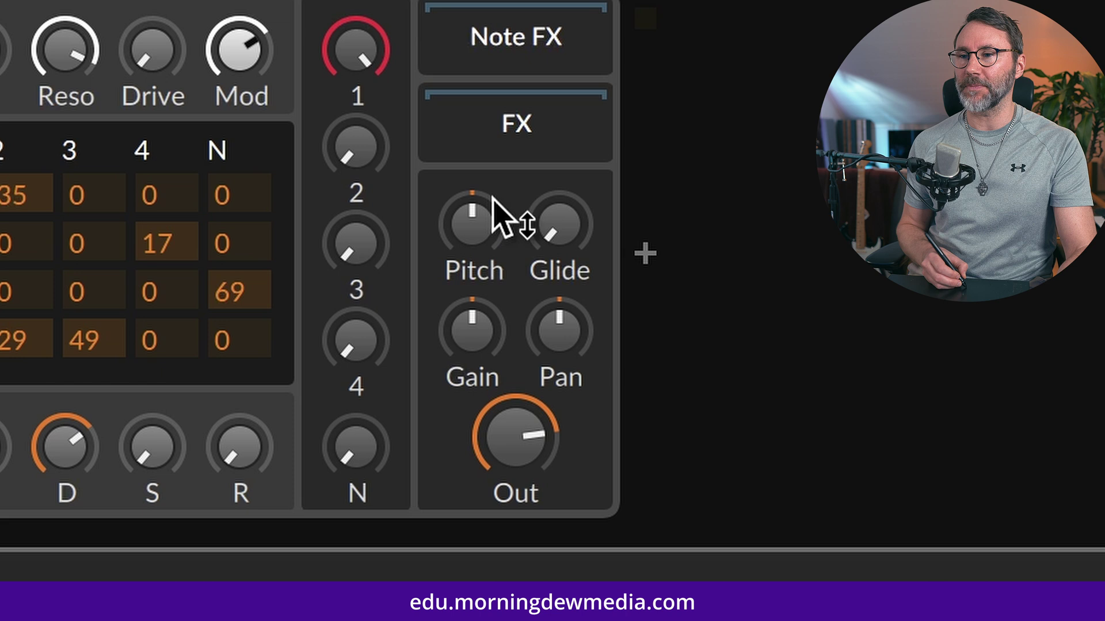
pyautogui.doubleClick(493, 217)
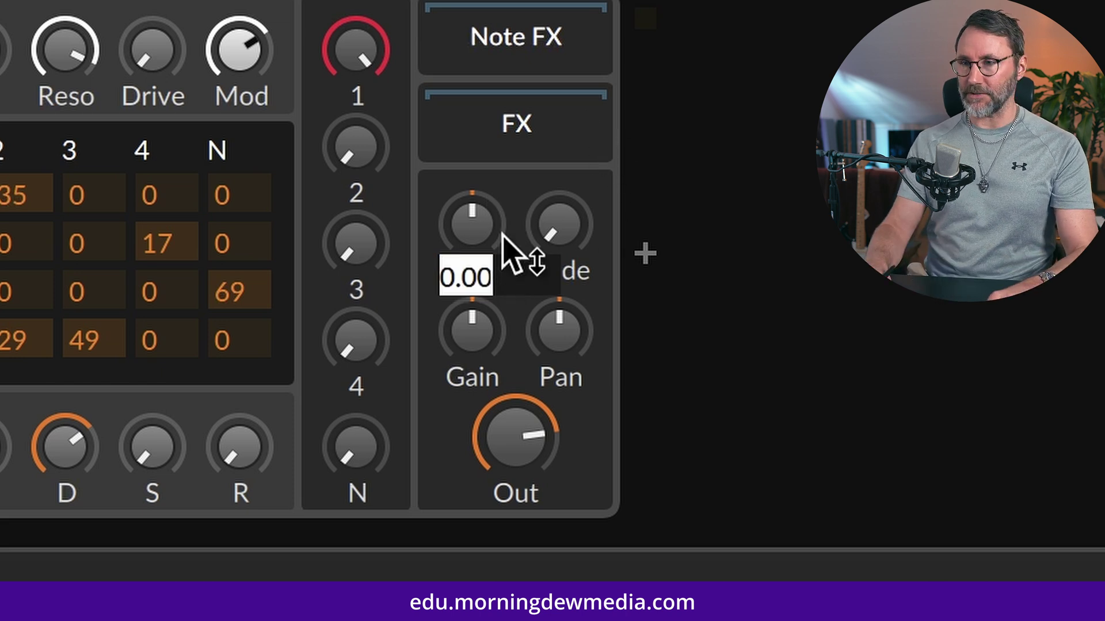
pyautogui.press('BackSpace')
pyautogui.press('Return')
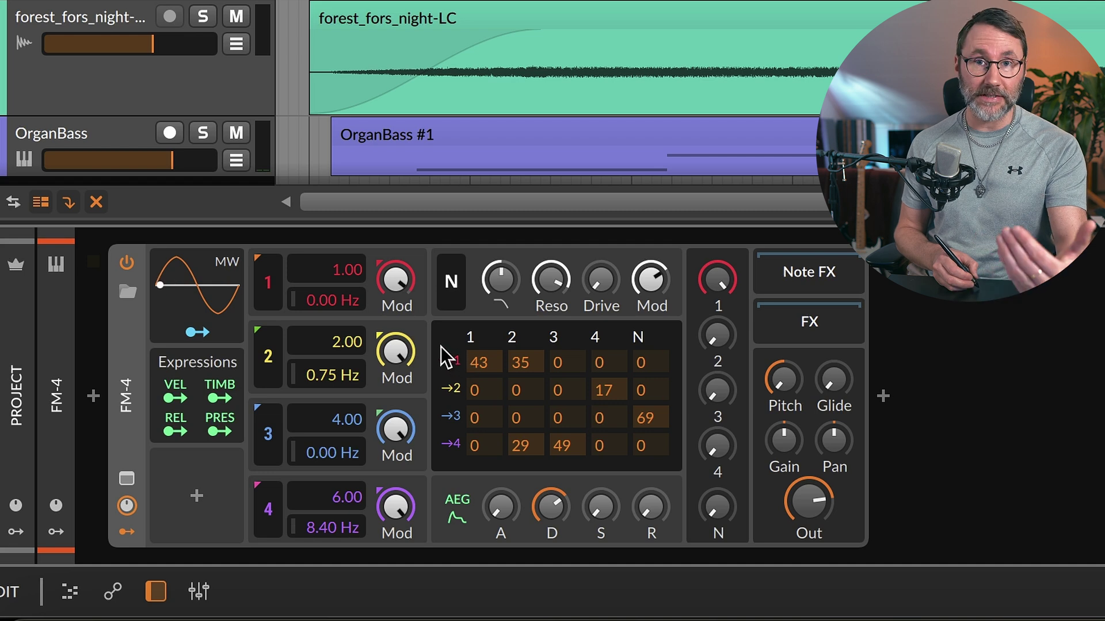
# - Set the FM-4 oscillator 2 Mod knob to 0%
pyautogui.moveTo(396, 345); pyautogui.dragTo(396, 403)
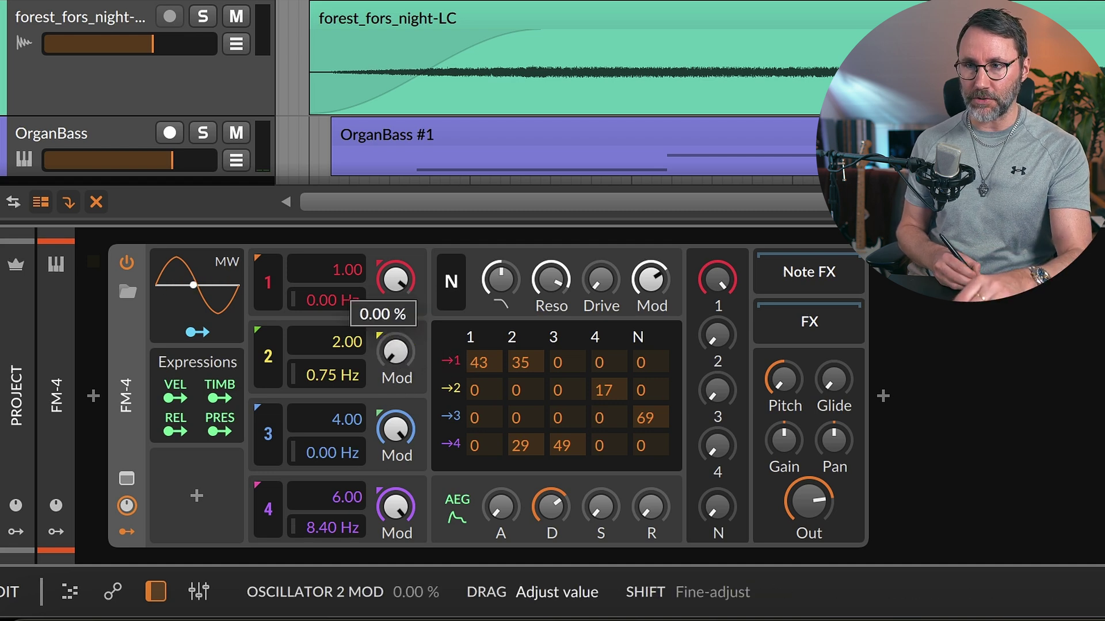
pyautogui.doubleClick(394, 364)
pyautogui.moveTo(396, 350); pyautogui.dragTo(396, 402)
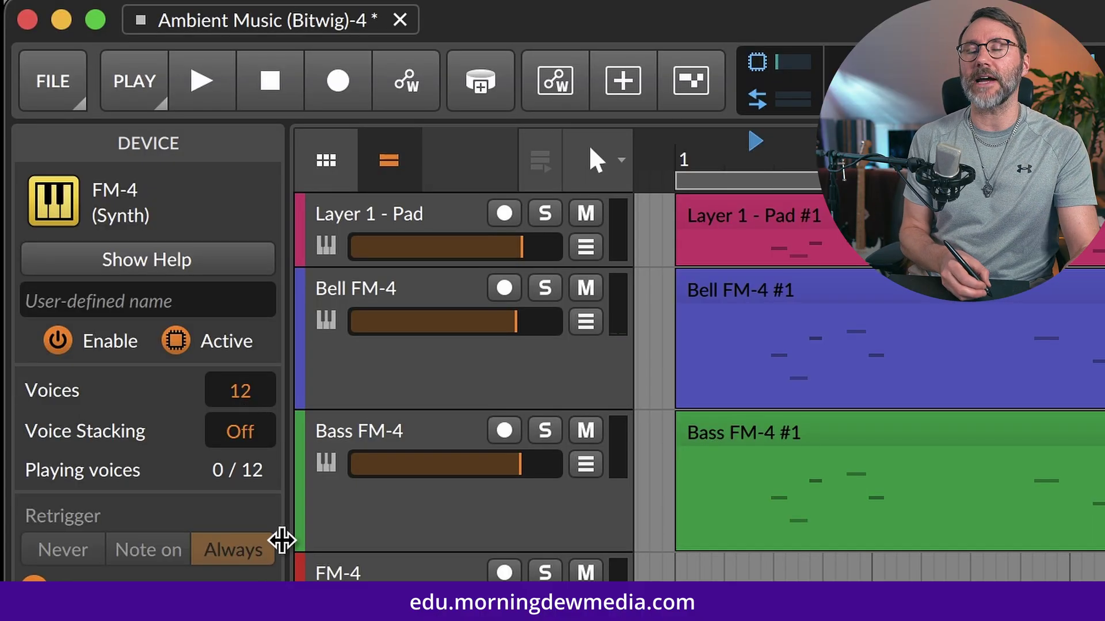
# - Set FM-4 Voices to Mono and raise Glide to about 34 ms
pyautogui.moveTo(240, 391); pyautogui.dragTo(240, 420)
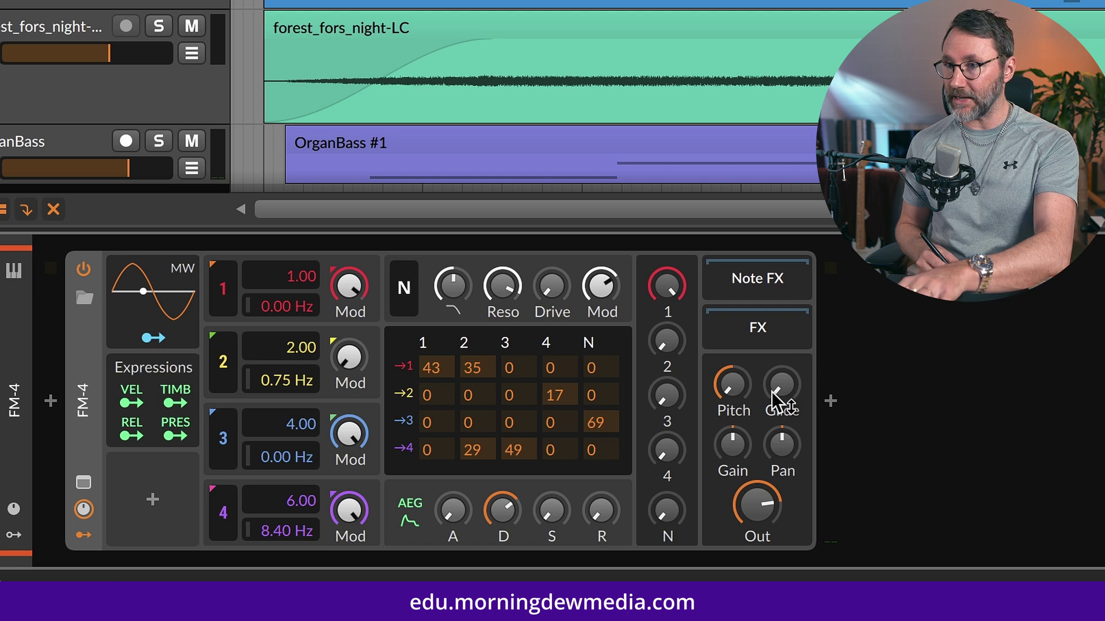
pyautogui.moveTo(777, 400); pyautogui.dragTo(784, 394)
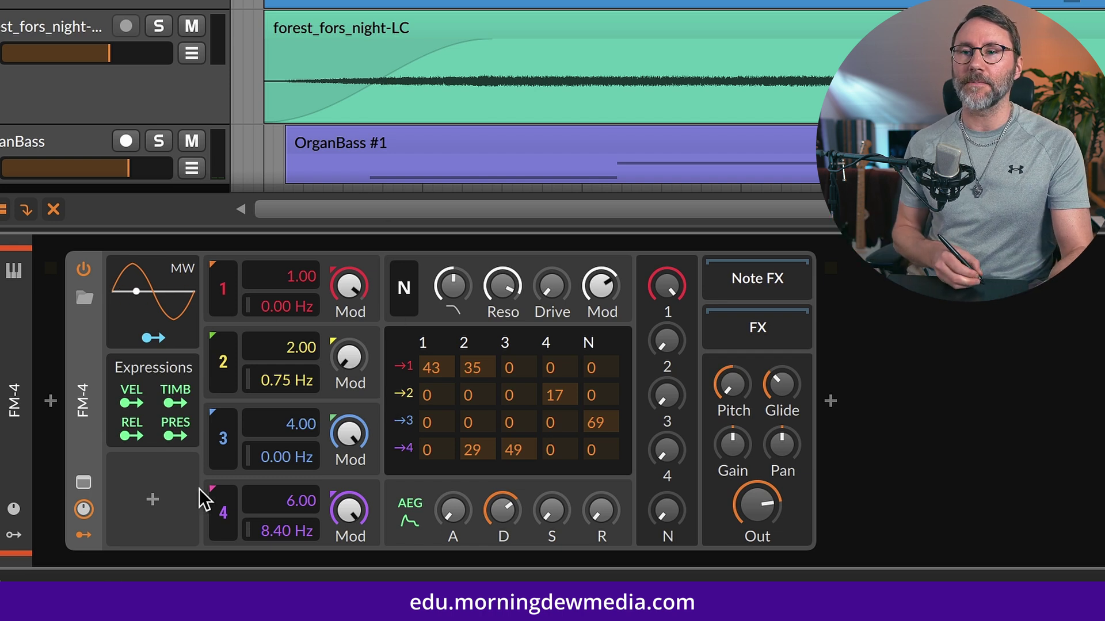
# - Add a Segments modulator to the FM-4 via a 'seg' modulator search
pyautogui.click(153, 503)
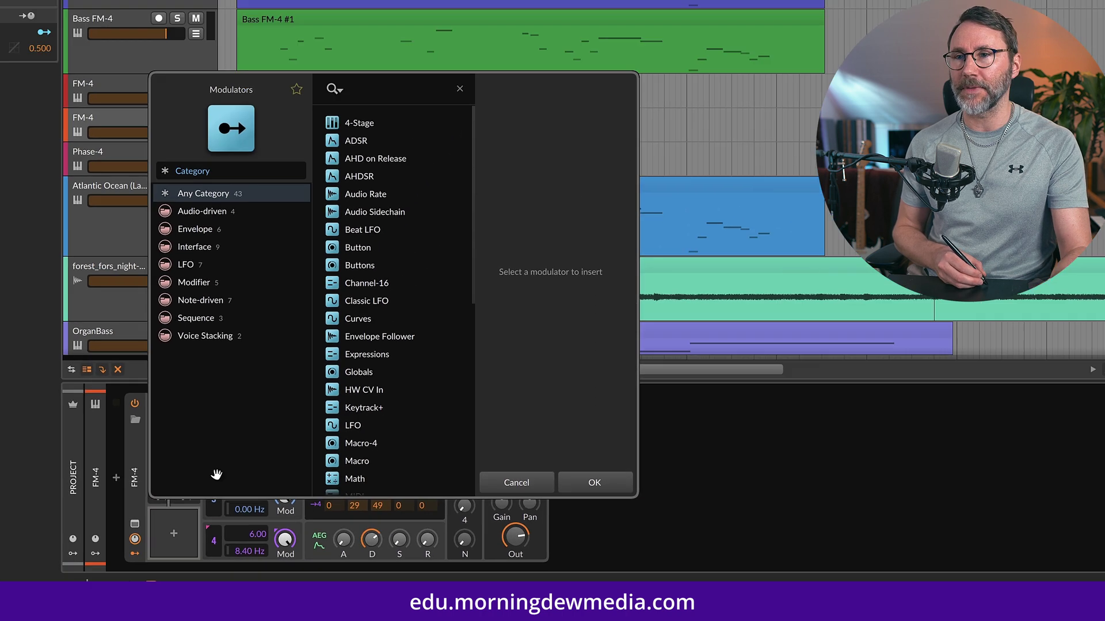
pyautogui.write('seg')
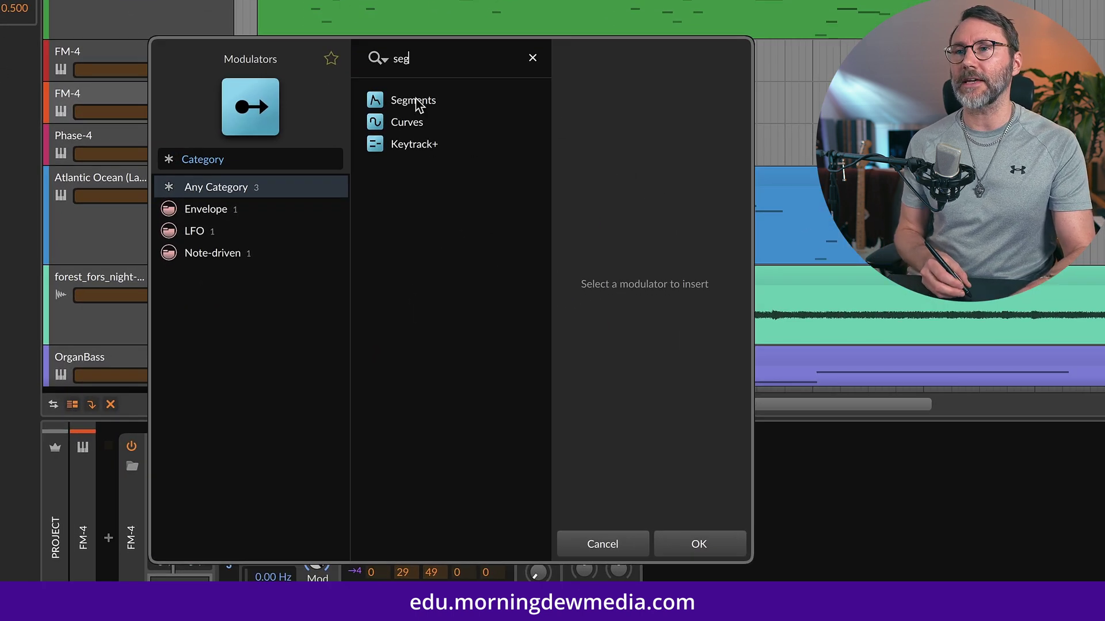
pyautogui.click(418, 107)
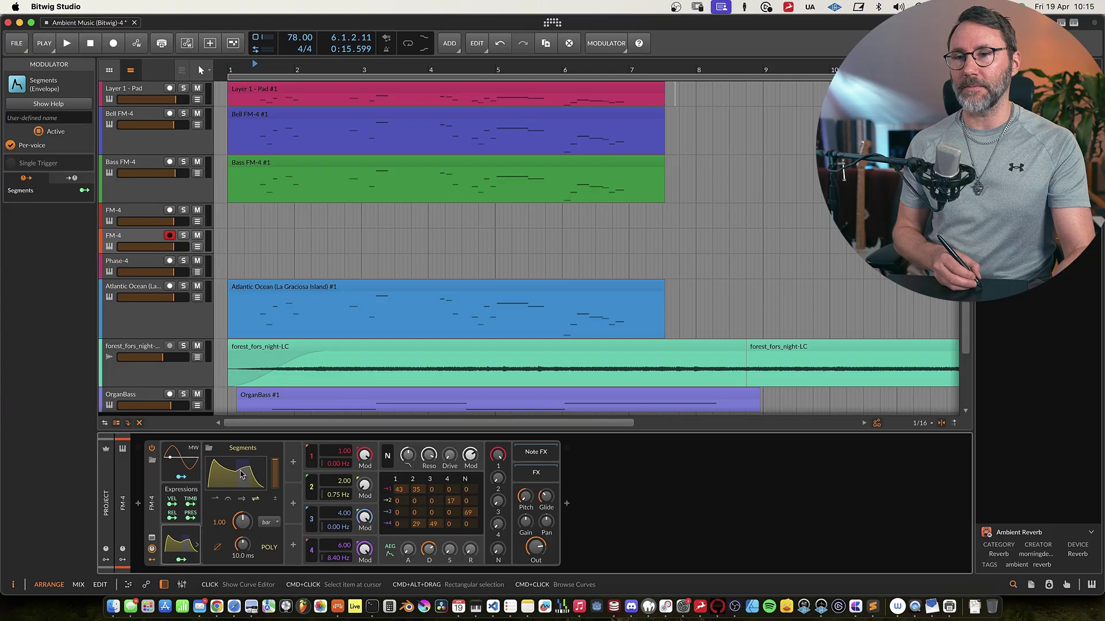
# - Lower the Segments middle point to 50% and route Segments to oscillator 2 Mod at 15%
pyautogui.click(251, 466)
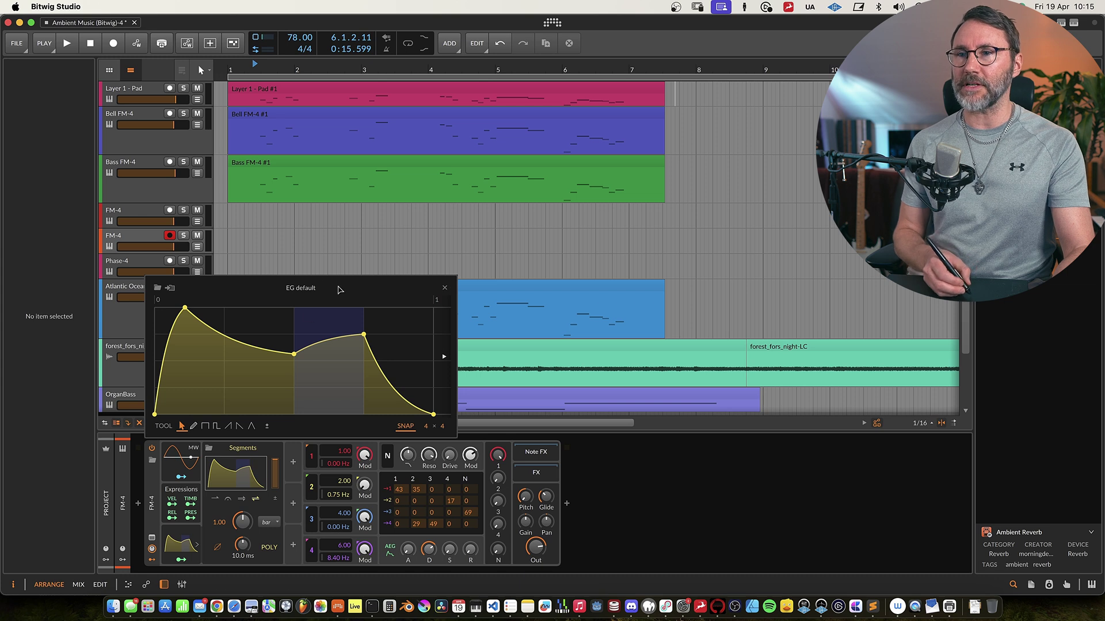
pyautogui.moveTo(337, 290); pyautogui.dragTo(317, 172)
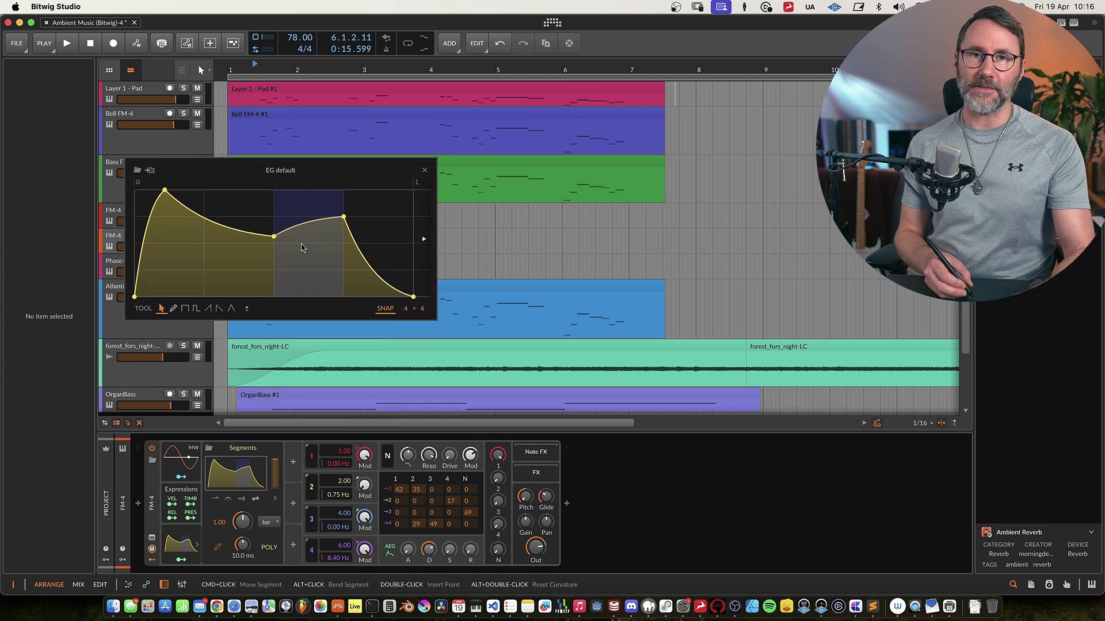
pyautogui.moveTo(274, 236); pyautogui.dragTo(232, 243)
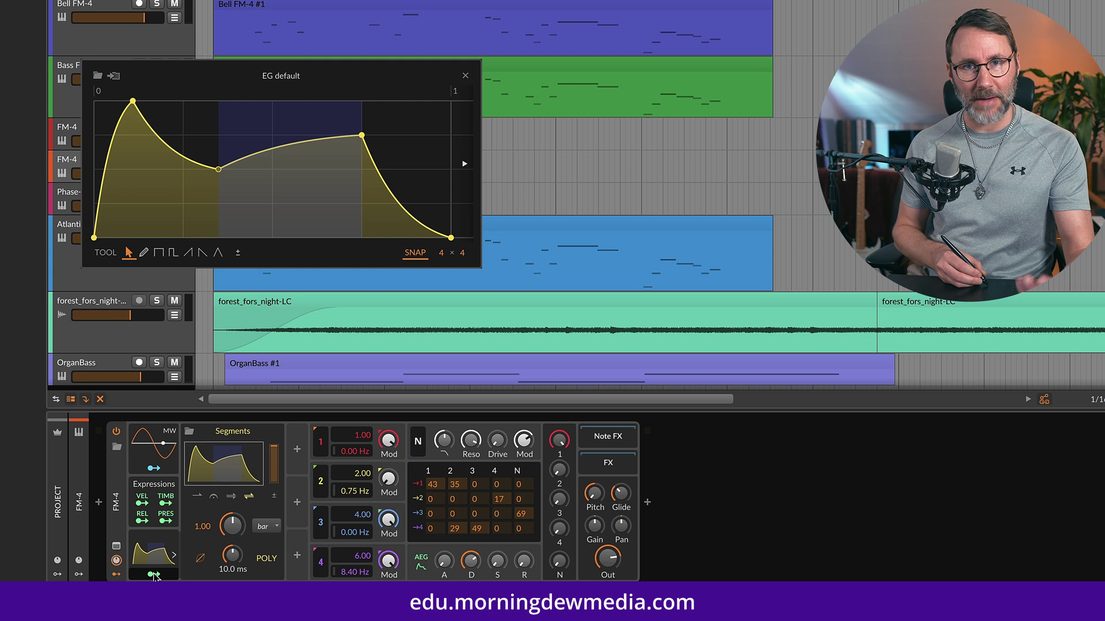
pyautogui.click(153, 575)
pyautogui.moveTo(388, 478); pyautogui.dragTo(388, 469)
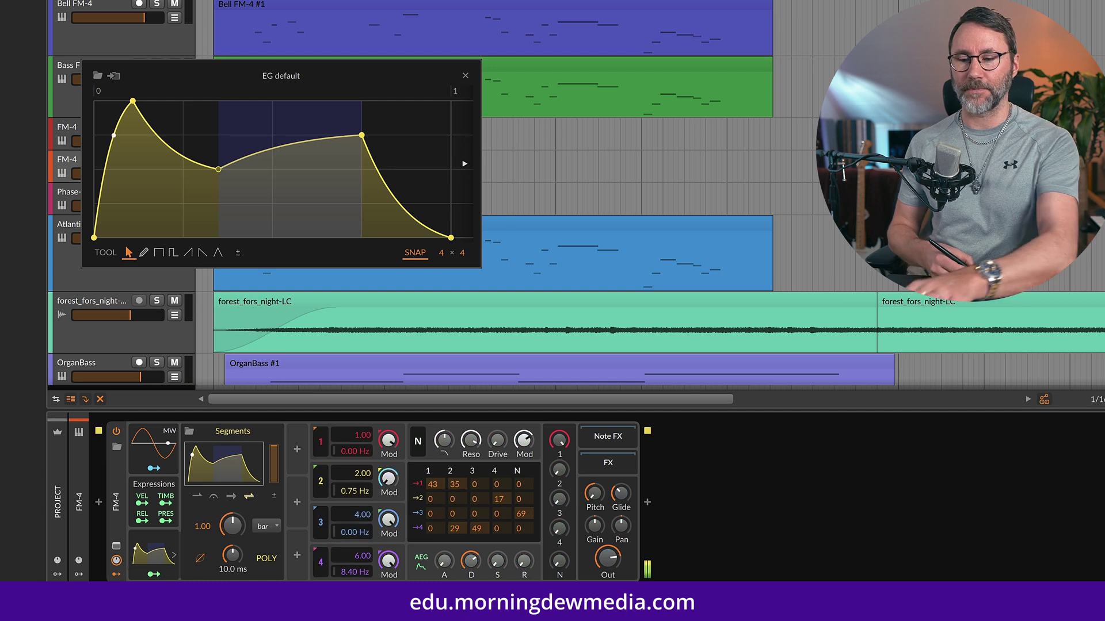
# - Add a Segments breakpoint, slow the envelope, and lengthen the AEG release to 70%
pyautogui.doubleClick(352, 136)
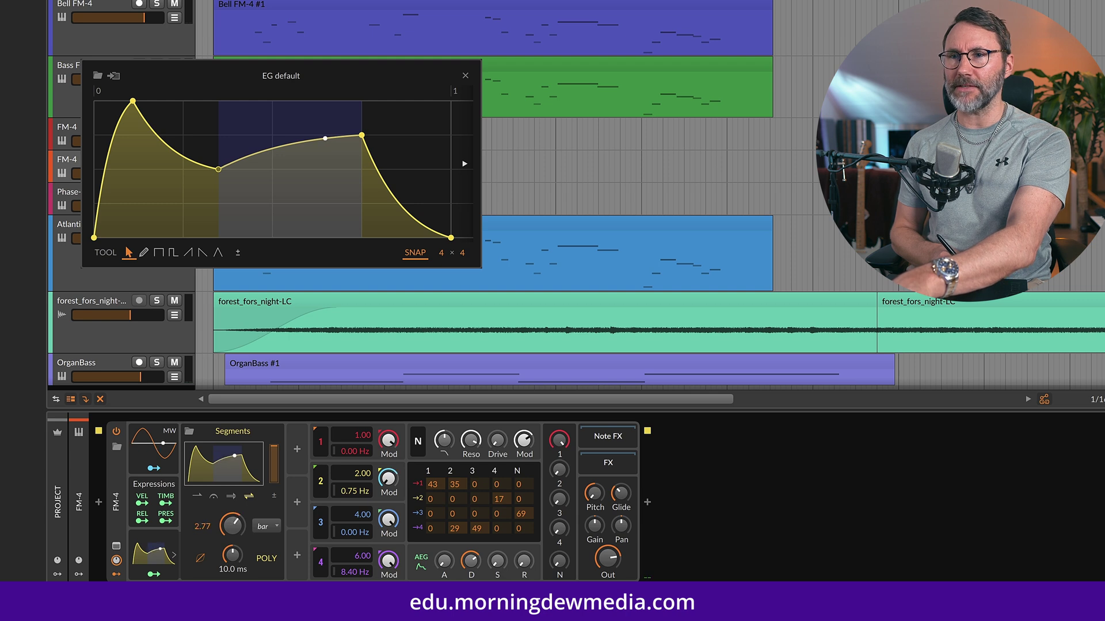
pyautogui.moveTo(233, 526); pyautogui.dragTo(232, 544)
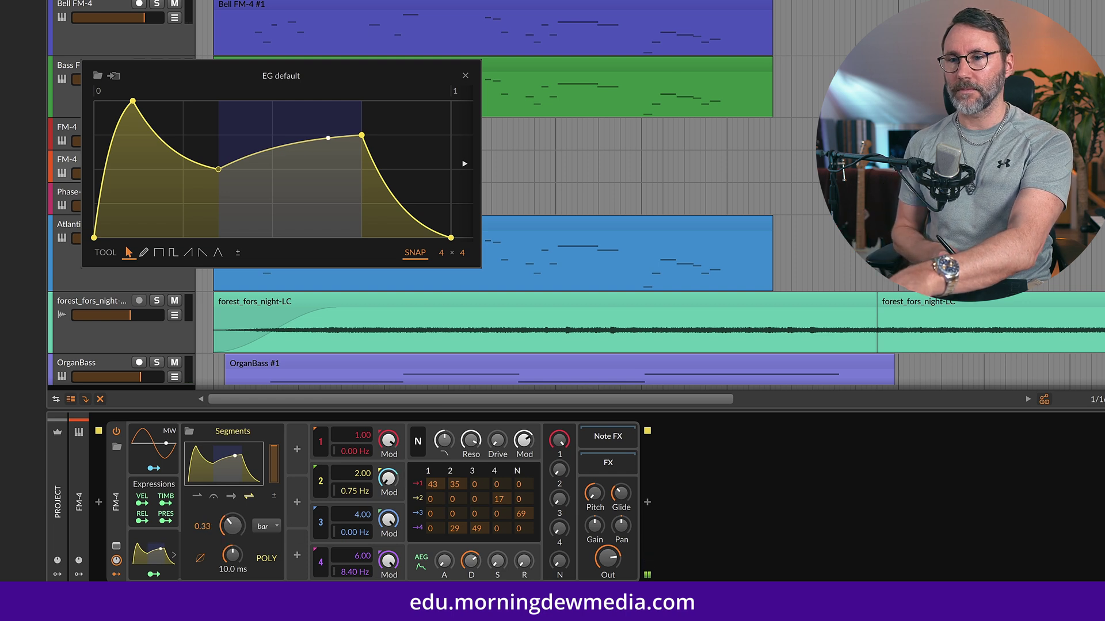
pyautogui.moveTo(524, 561); pyautogui.dragTo(524, 532)
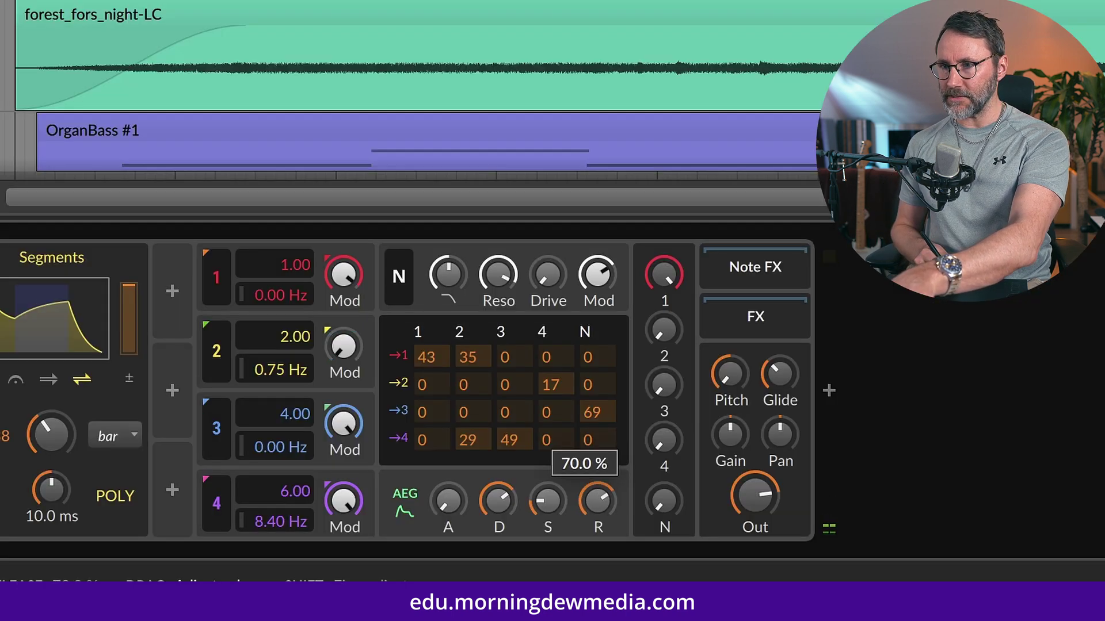
pyautogui.moveTo(598, 501); pyautogui.dragTo(598, 501)
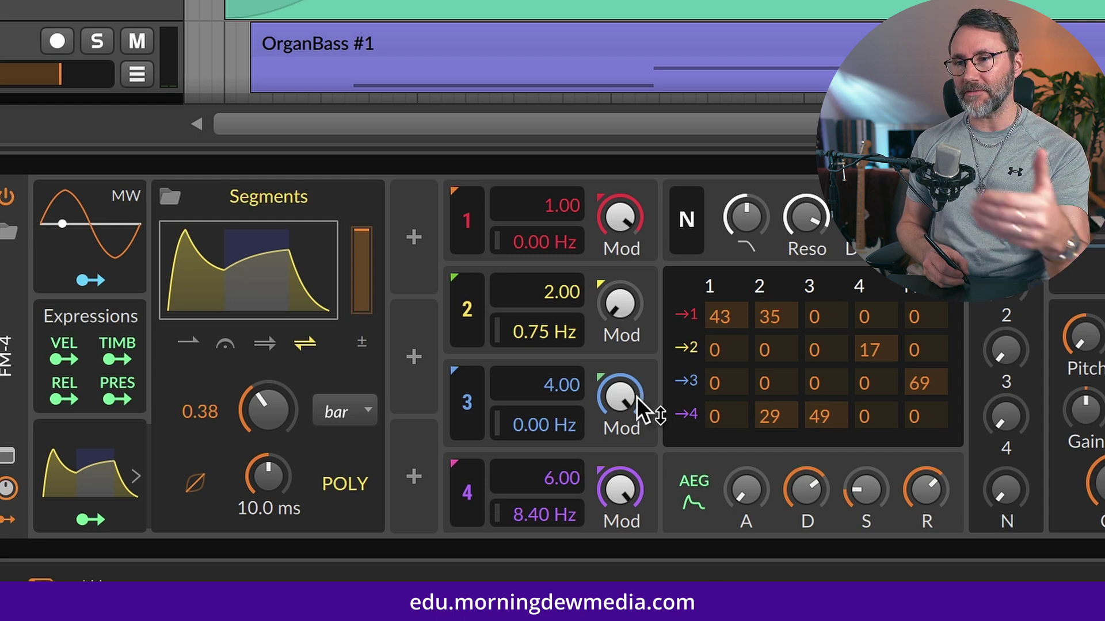
# - Lower the operator 3 and operator 4 Mod amounts, operator 4 to about 8%
pyautogui.moveTo(600, 412); pyautogui.dragTo(614, 521)
pyautogui.moveTo(612, 406); pyautogui.dragTo(613, 412)
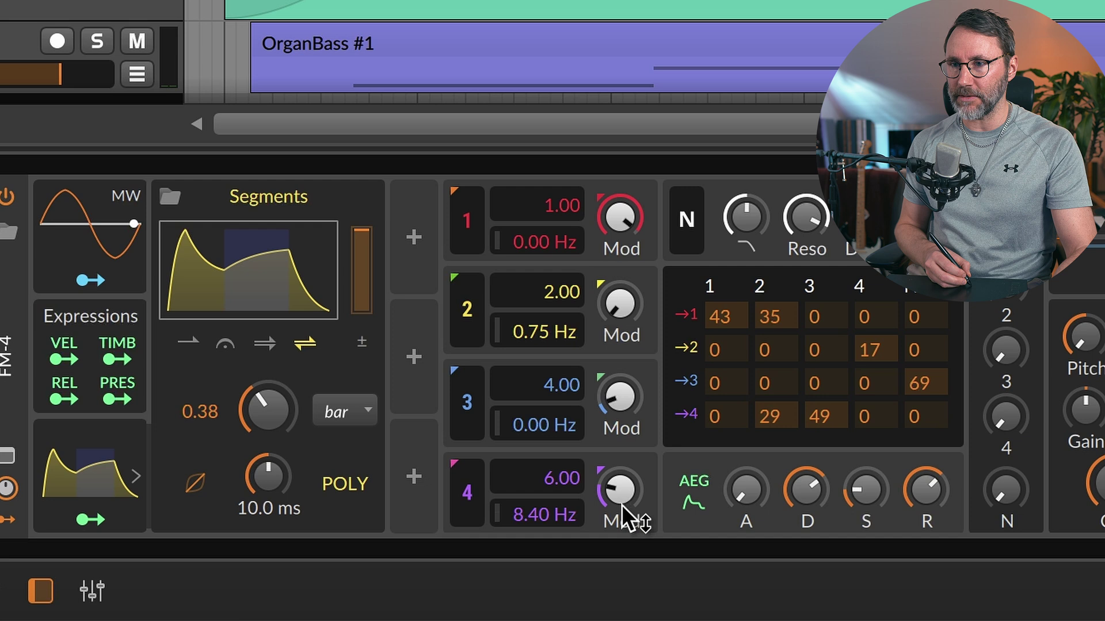
pyautogui.moveTo(629, 515); pyautogui.dragTo(630, 535)
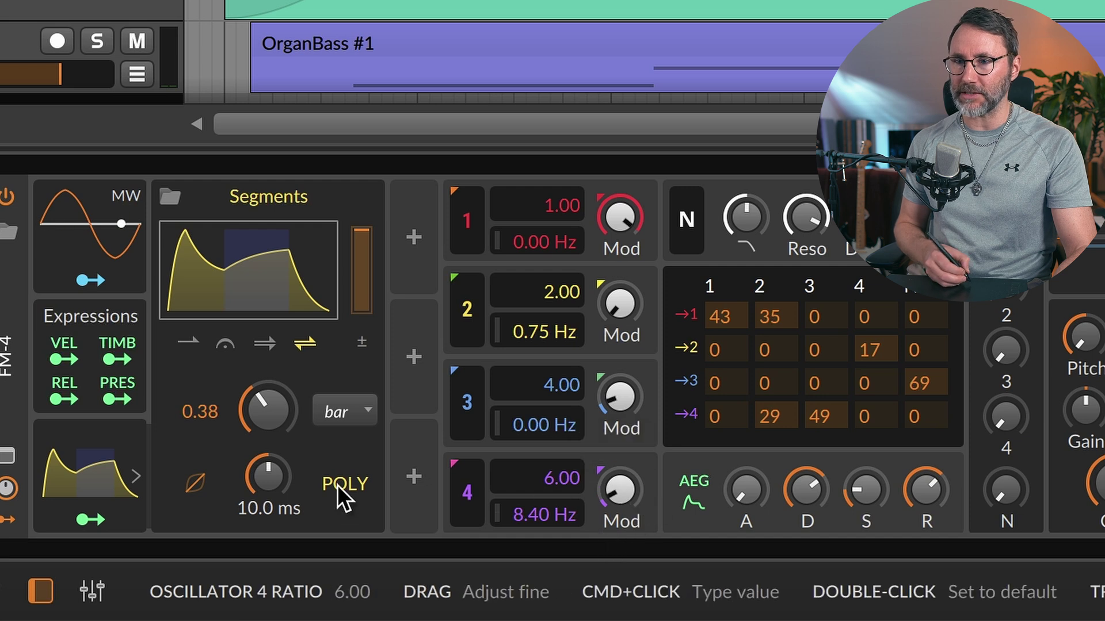
# - Modulate operators 3 and 4 Mod amounts with Segments and reopen its editor
pyautogui.click(91, 520)
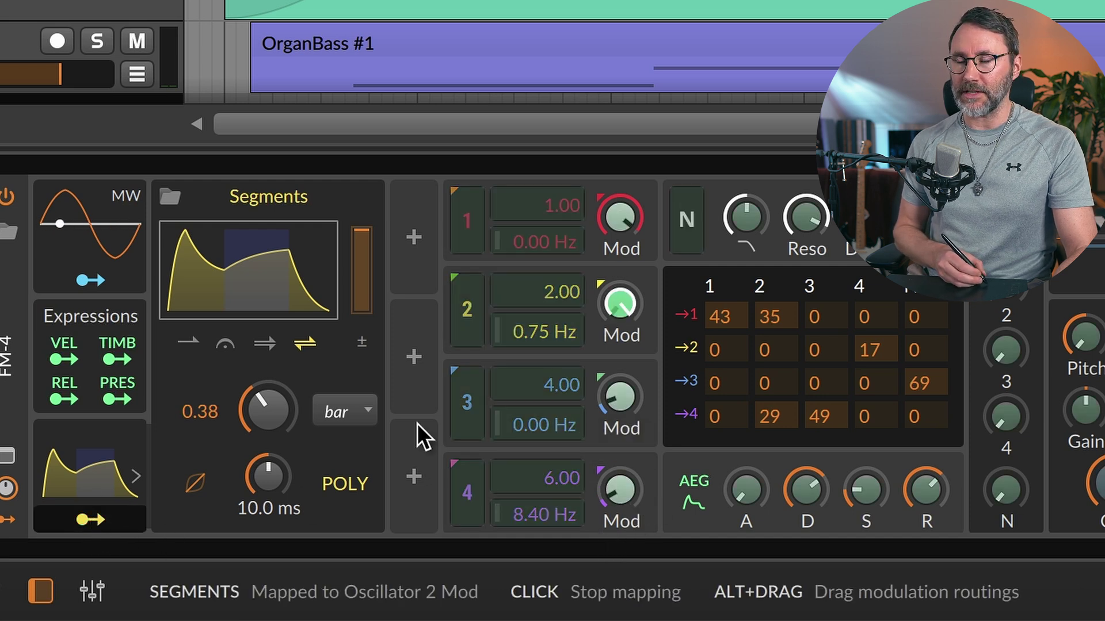
pyautogui.moveTo(612, 407); pyautogui.dragTo(611, 374)
pyautogui.moveTo(621, 492); pyautogui.dragTo(620, 447)
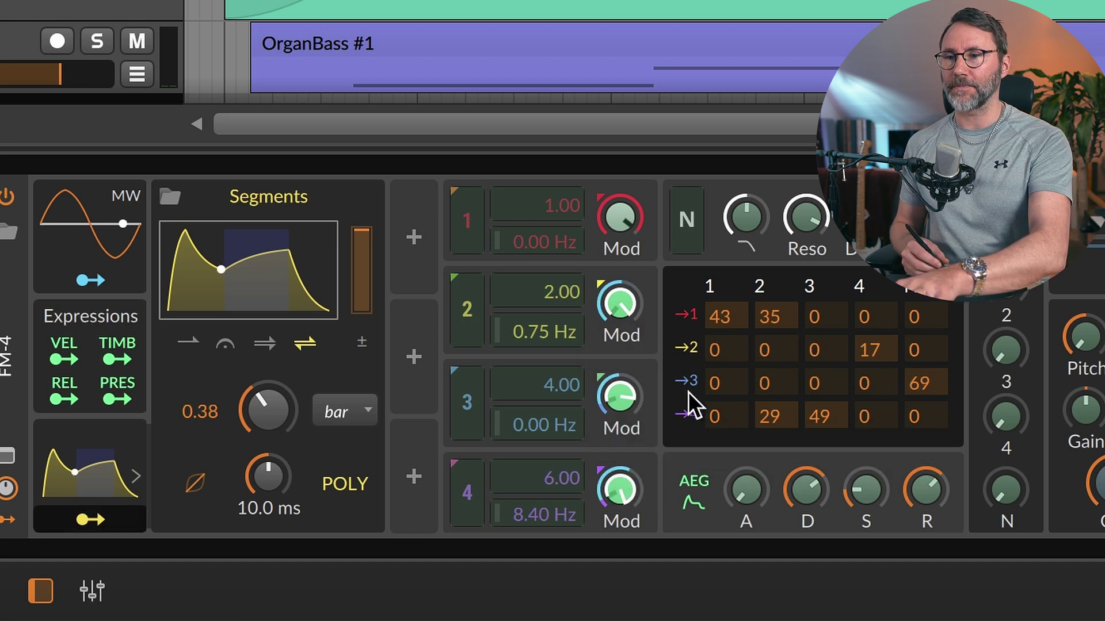
pyautogui.click(88, 477)
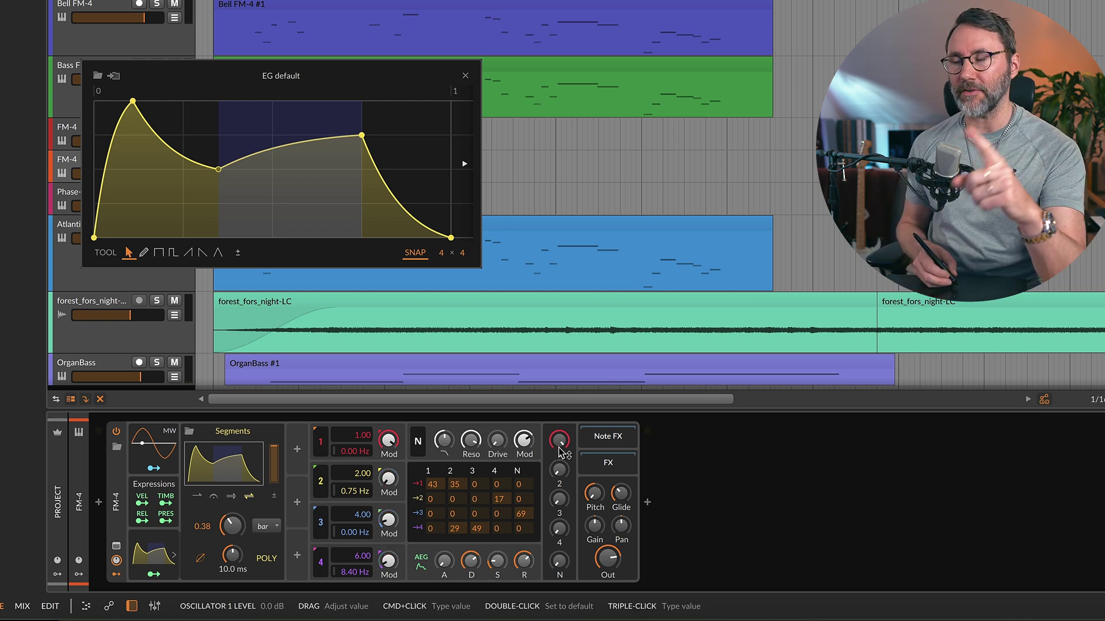
# - Trim oscillator 1 to -0.9 dB and set FM matrix operator 3 → operator 1 to 49
pyautogui.moveTo(560, 444); pyautogui.dragTo(555, 444)
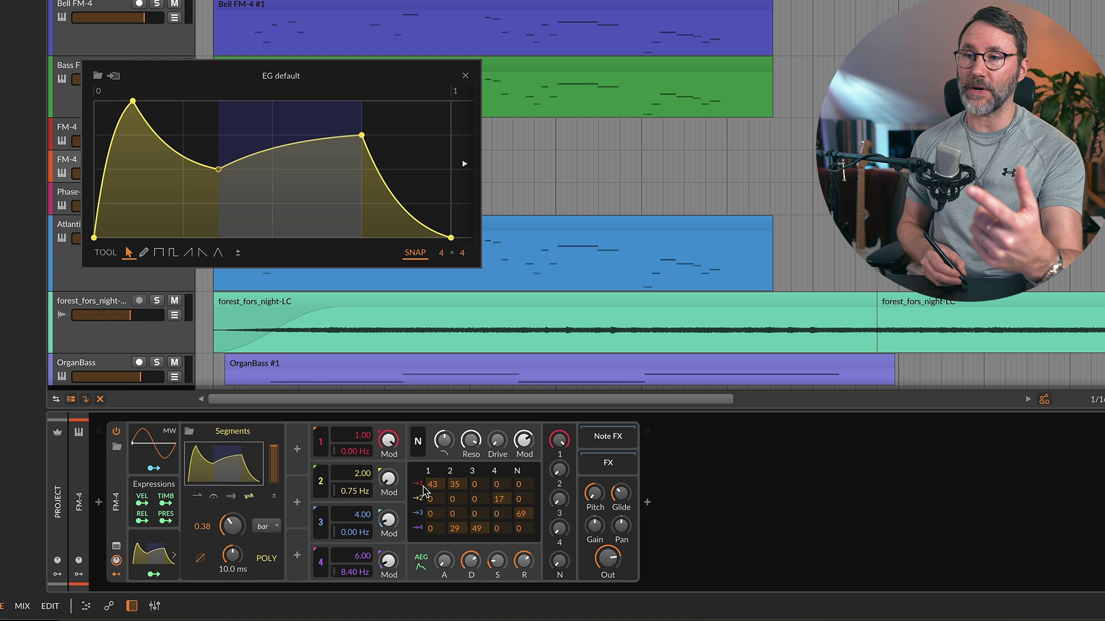
pyautogui.moveTo(476, 487); pyautogui.dragTo(478, 486)
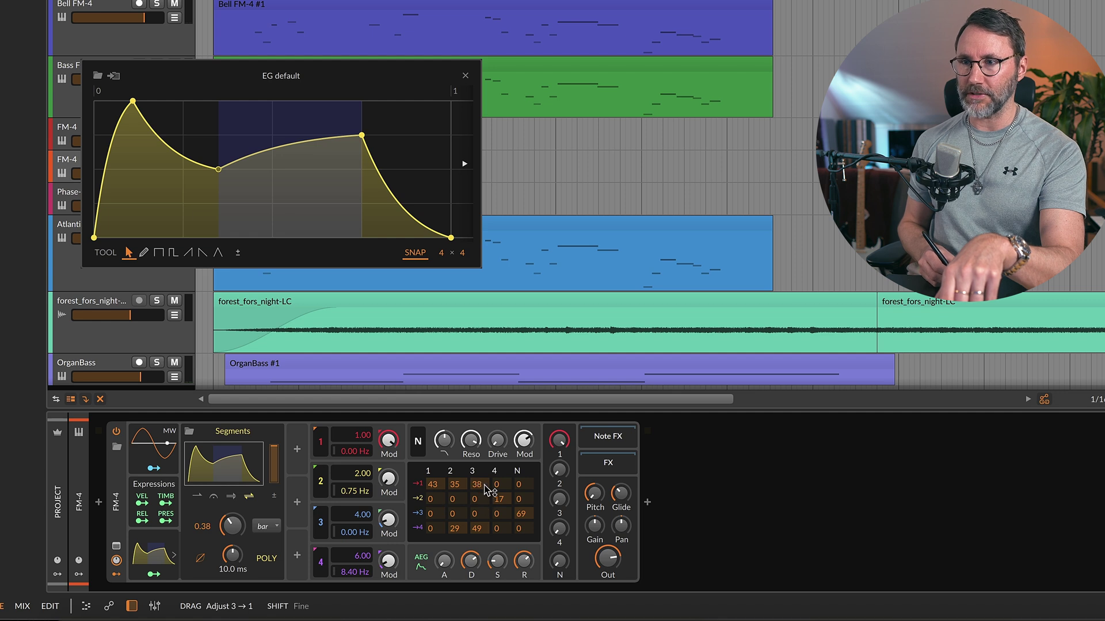
pyautogui.moveTo(482, 490); pyautogui.dragTo(470, 525)
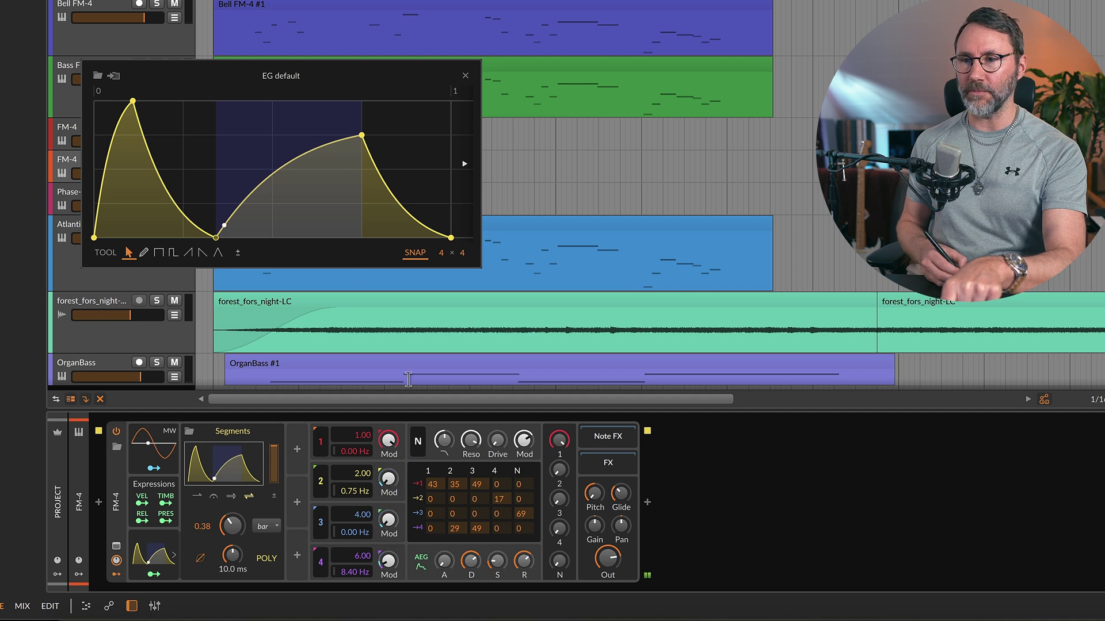
# - Drag the Segments middle point down to zero, adding and removing trial rising-segment points
pyautogui.moveTo(280, 172); pyautogui.dragTo(334, 150)
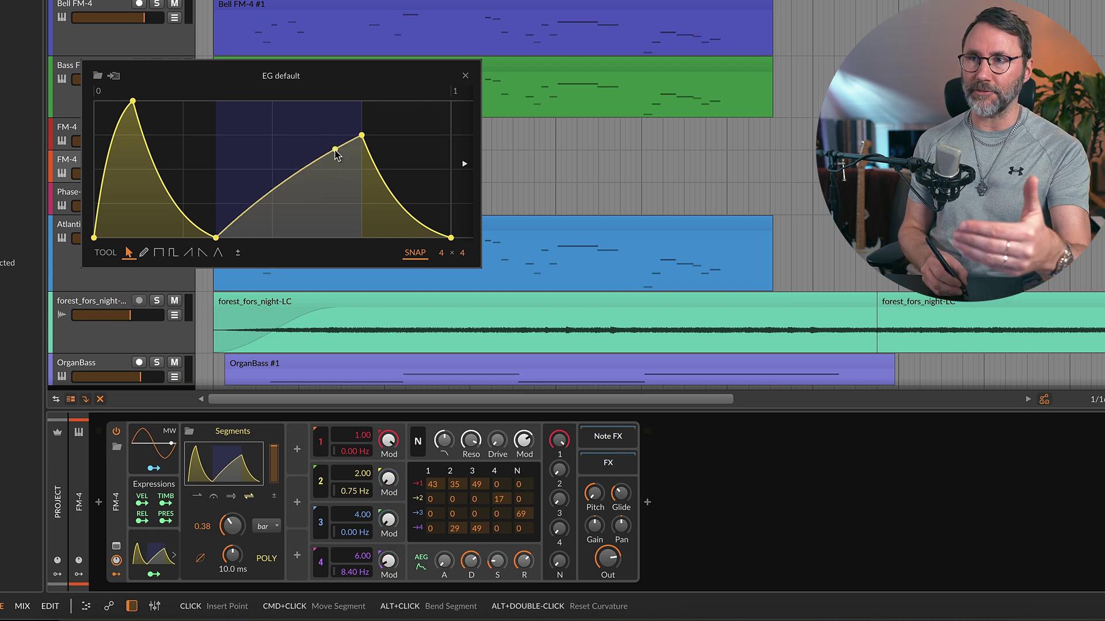
pyautogui.click(256, 201)
pyautogui.click(295, 175)
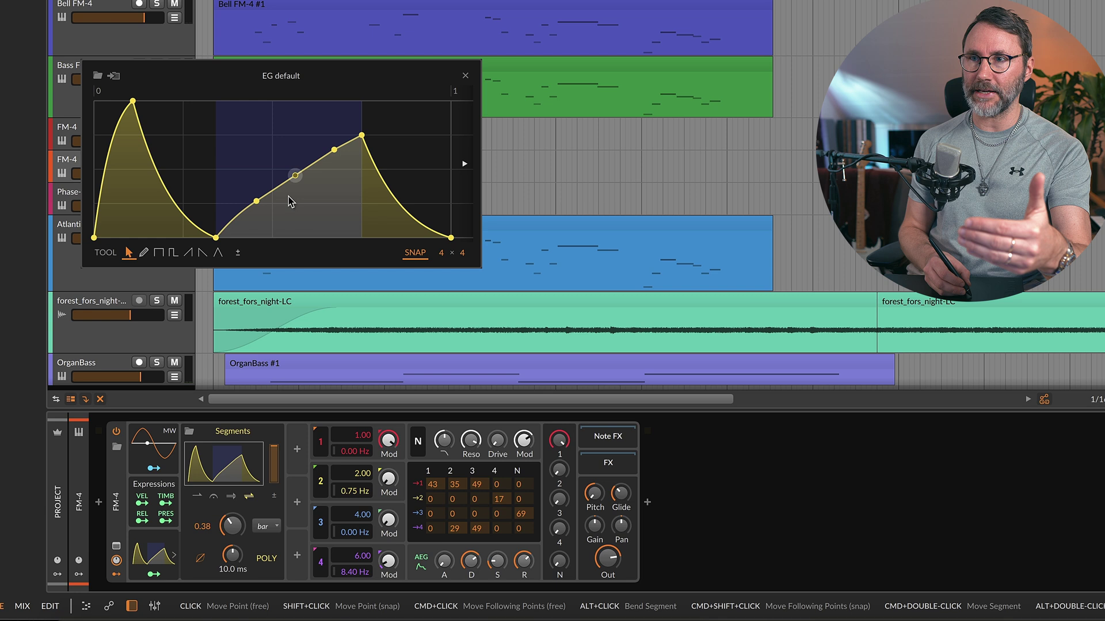
pyautogui.doubleClick(335, 149)
pyautogui.doubleClick(295, 175)
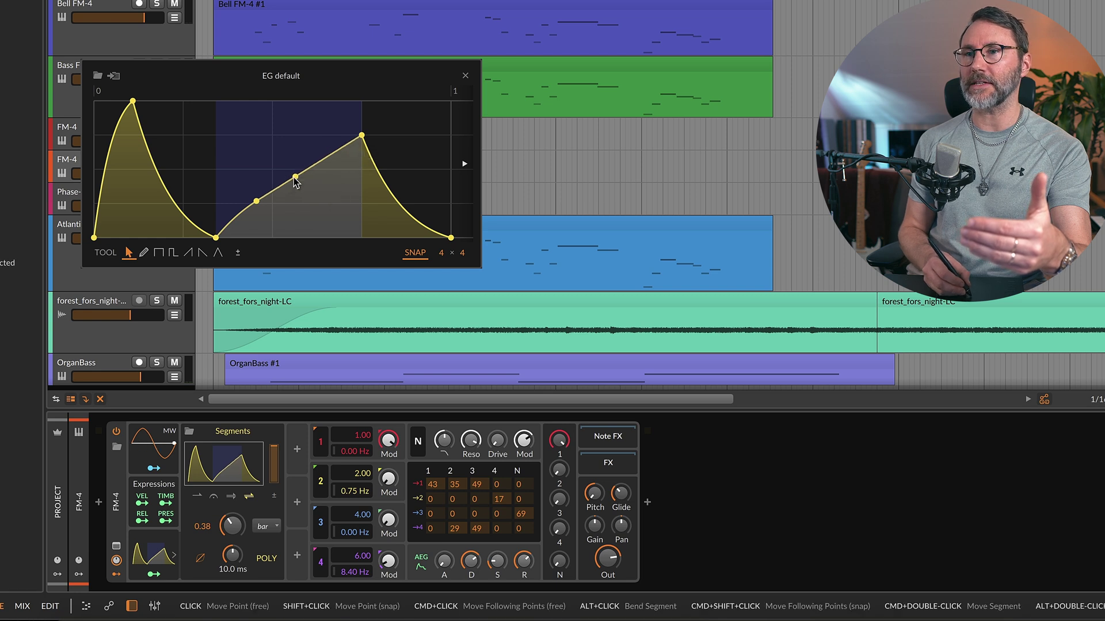
pyautogui.doubleClick(256, 201)
# - Bend the Segments rising segment into a concave curve and show the FM-4 FX chain
pyautogui.click(304, 168)
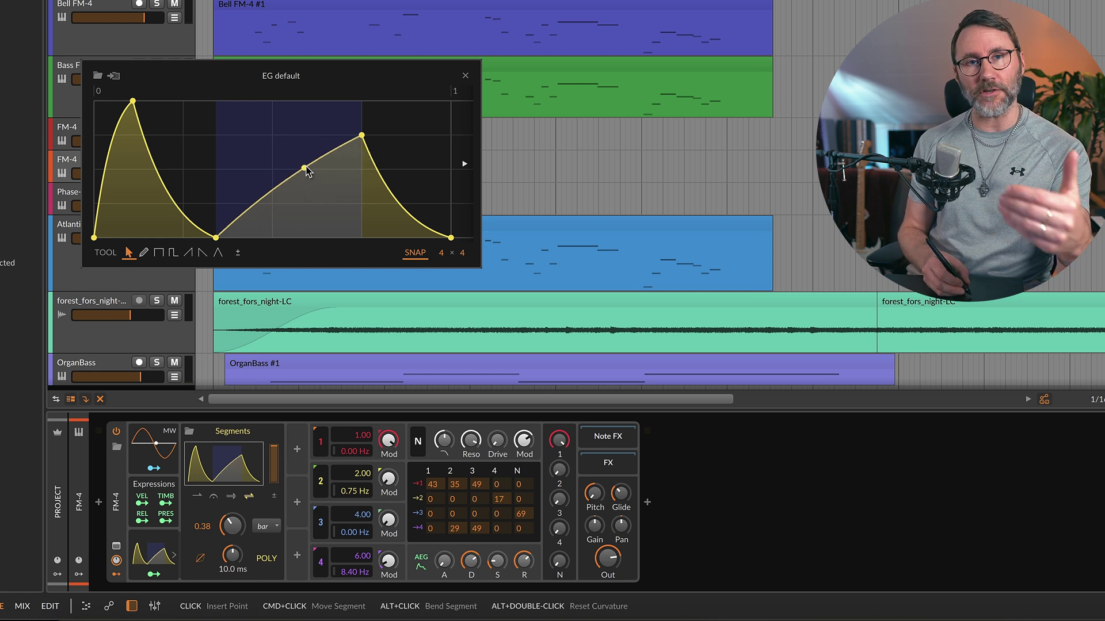
pyautogui.doubleClick(301, 171)
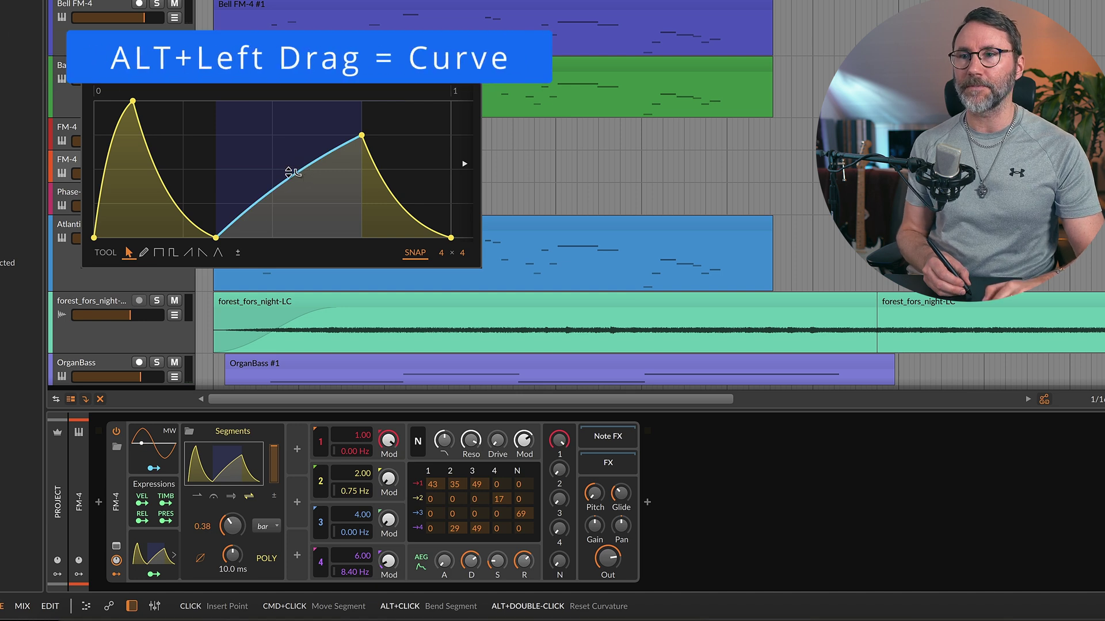
pyautogui.moveTo(301, 172)
pyautogui.mouseDown()
pyautogui.moveTo(301, 207)
pyautogui.moveTo(301, 170)
pyautogui.moveTo(301, 190)
pyautogui.moveTo(291, 184)
pyautogui.mouseUp()
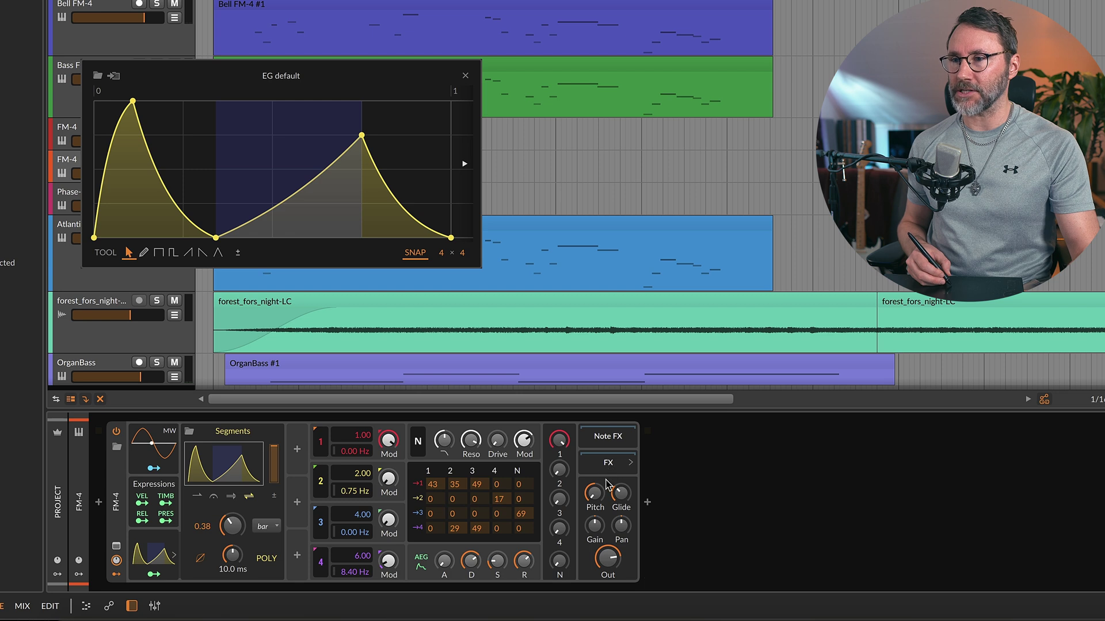
pyautogui.click(609, 466)
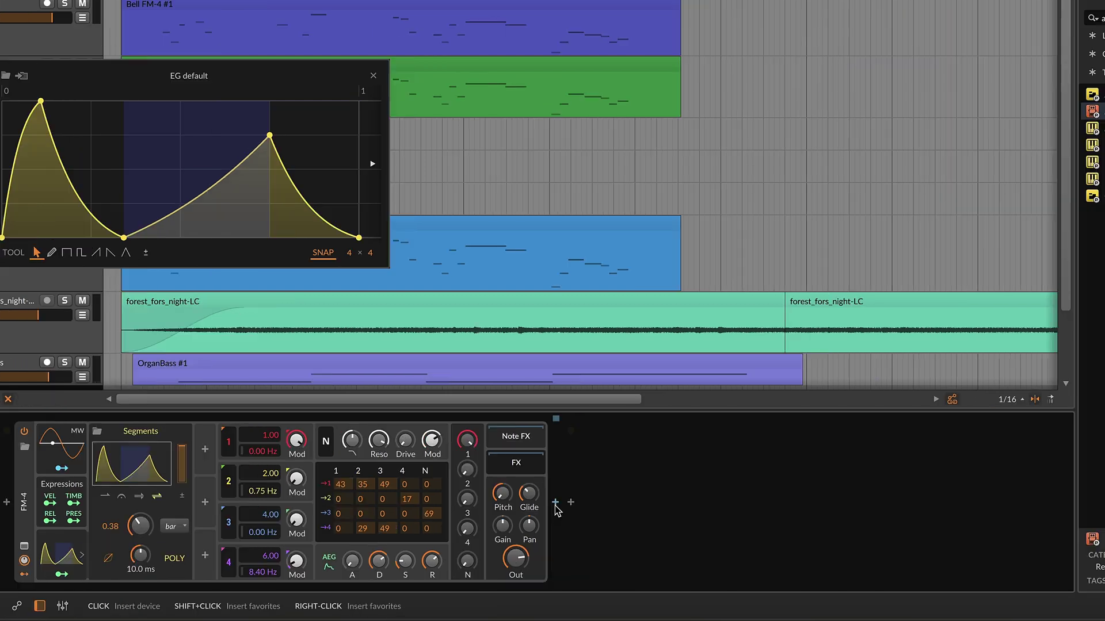
# - Insert a Filter device into the FM-4's FX chain by searching 'filter'
pyautogui.click(648, 503)
pyautogui.write('f')
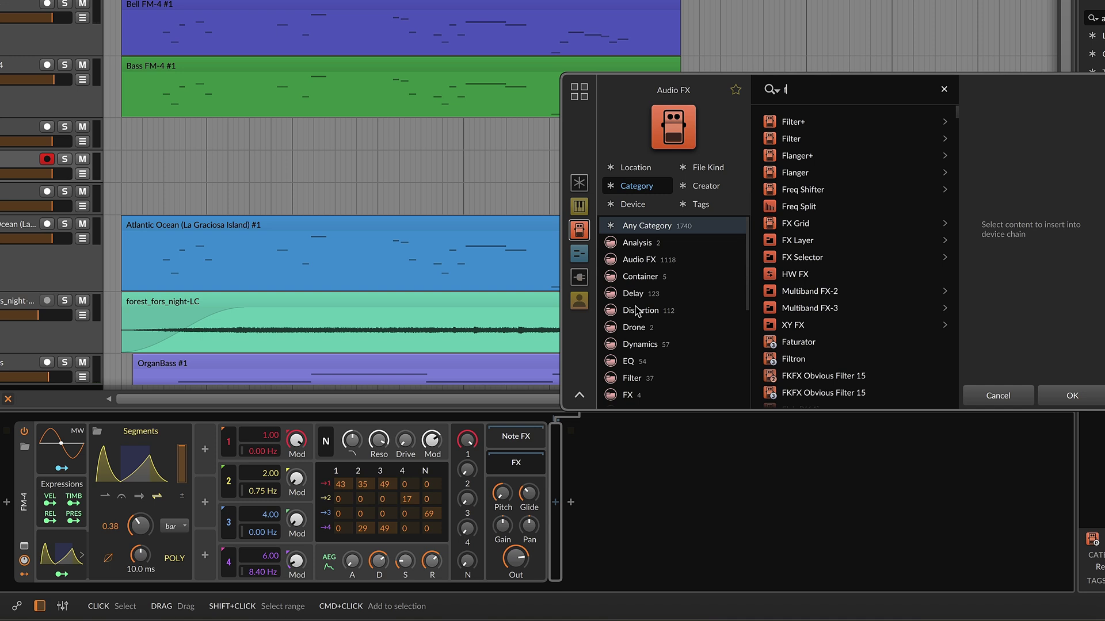
pyautogui.write('ilter')
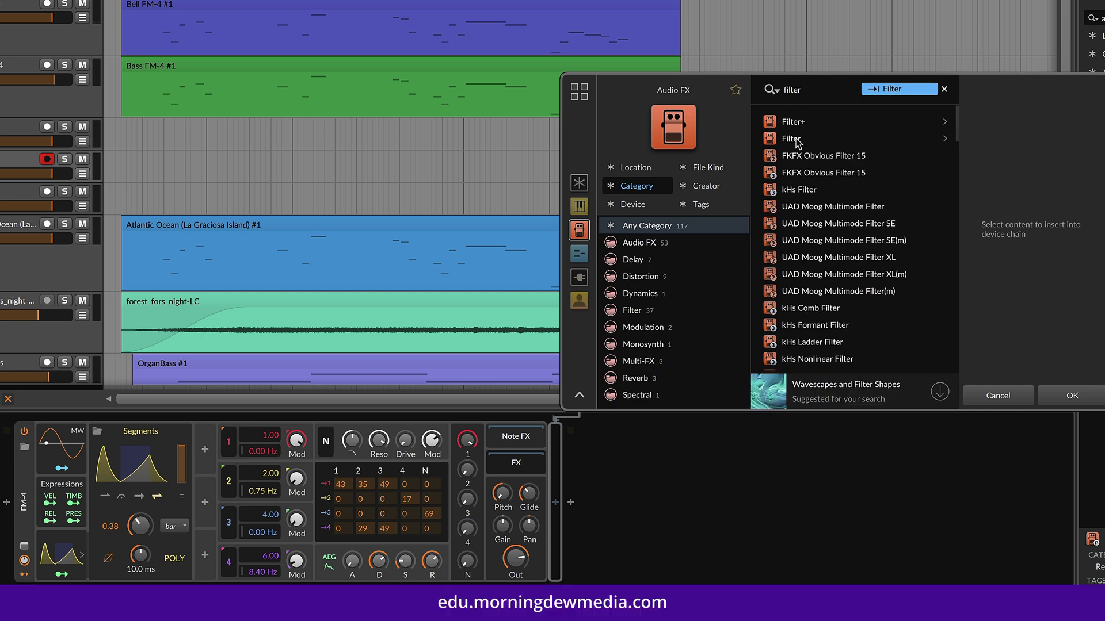
pyautogui.click(793, 138)
pyautogui.click(1052, 395)
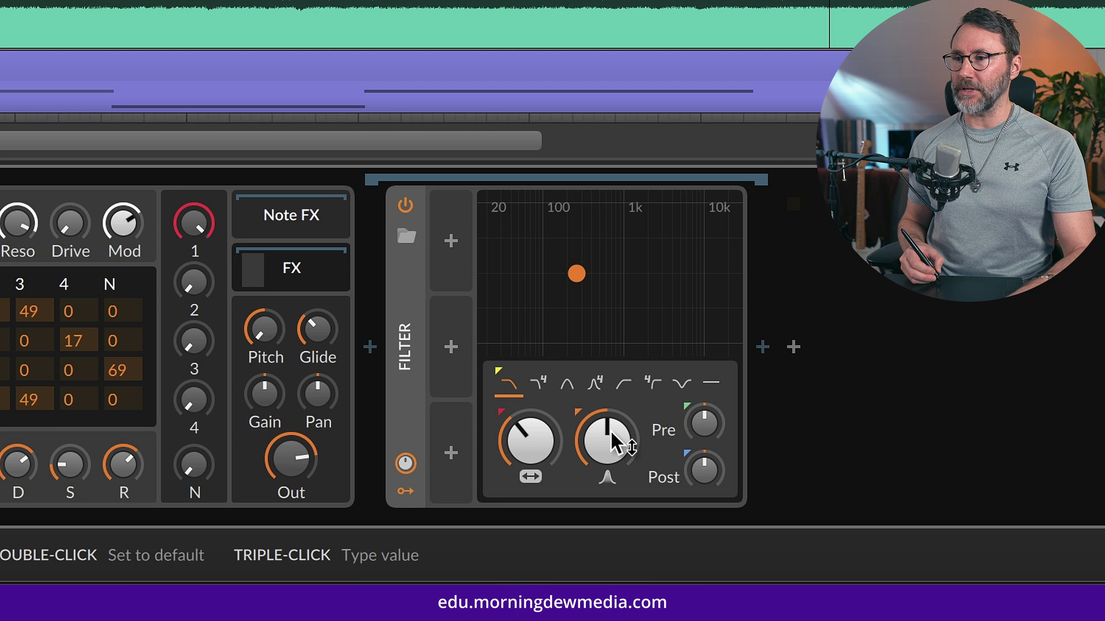
# - Turn the filter resonance to 0 % and set the cutoff to about 6 kHz
pyautogui.moveTo(616, 443); pyautogui.dragTo(572, 434)
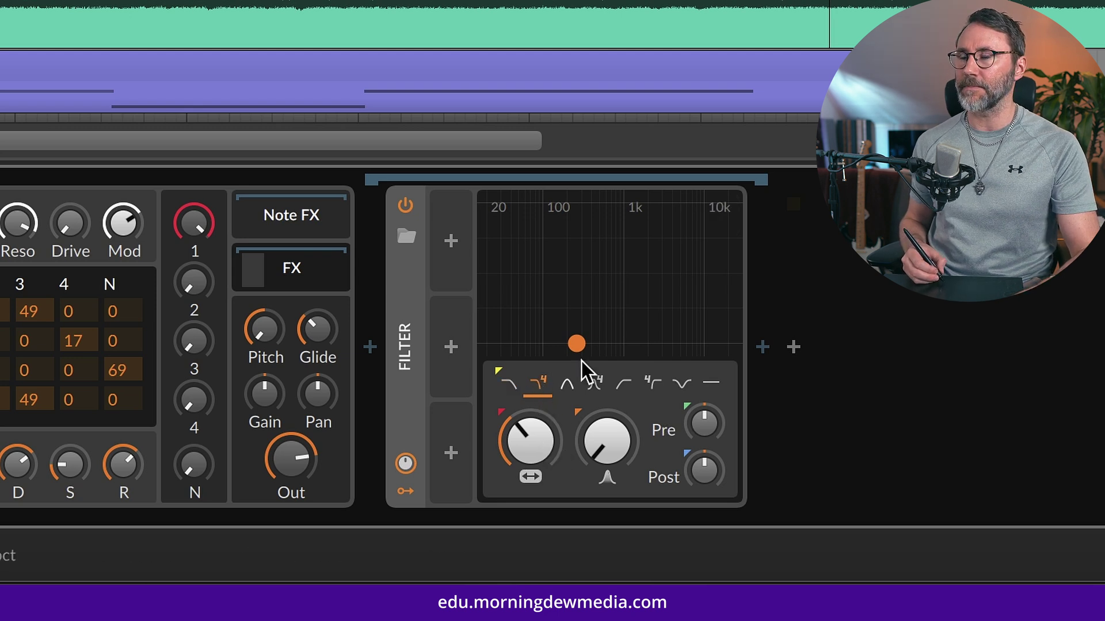
pyautogui.moveTo(574, 346); pyautogui.dragTo(757, 355)
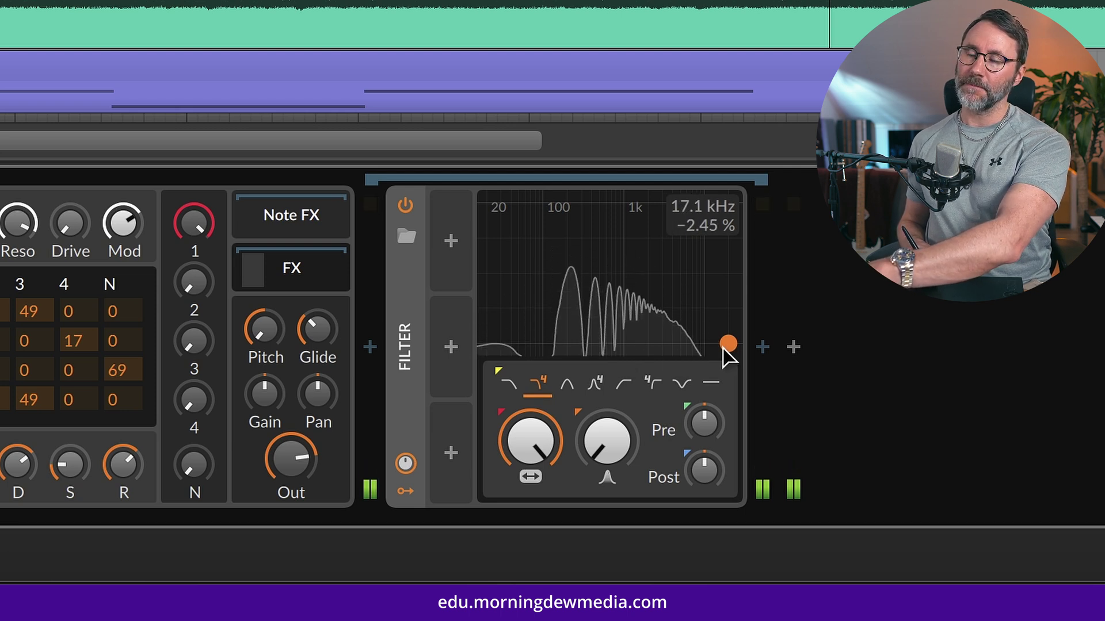
pyautogui.click(124, 463)
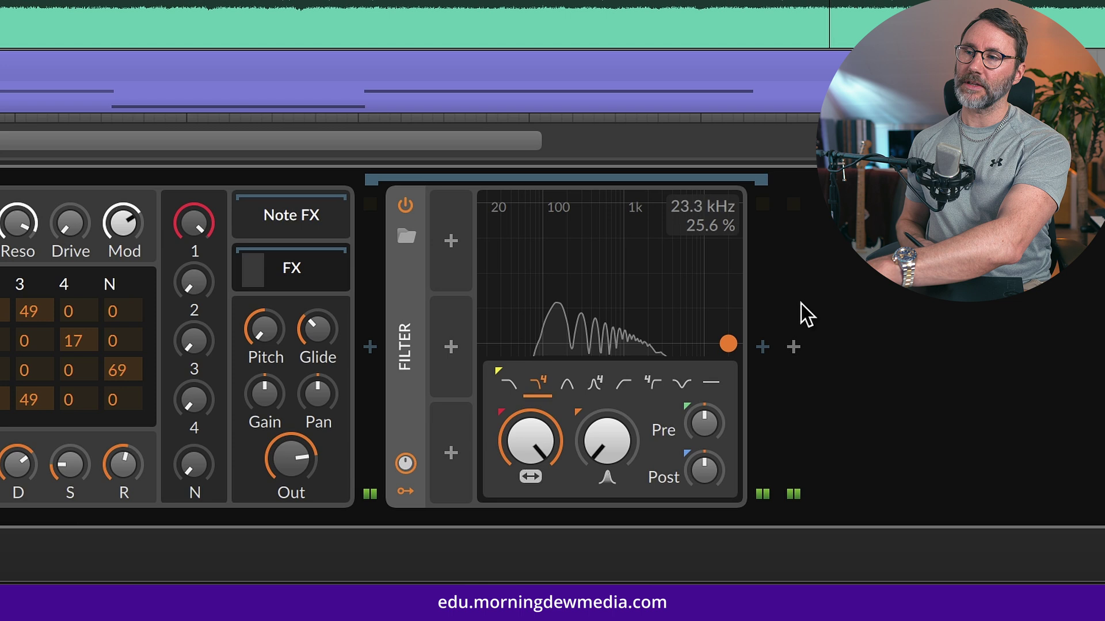
pyautogui.moveTo(723, 345); pyautogui.dragTo(679, 357)
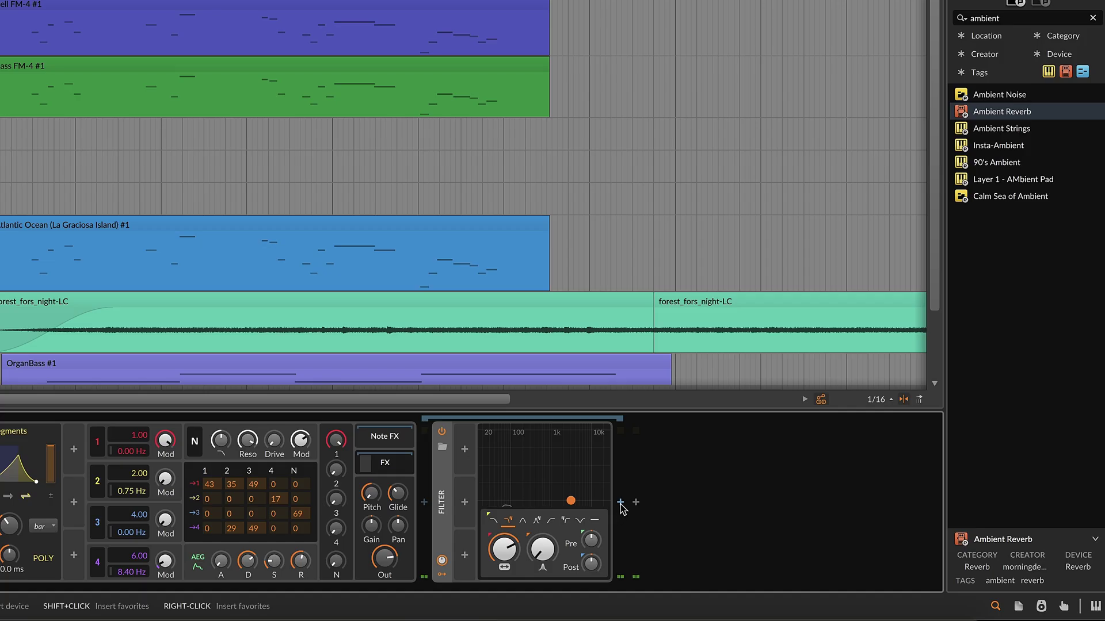
# - Insert a Delay+ device after the Filter by searching 'del'
pyautogui.click(620, 503)
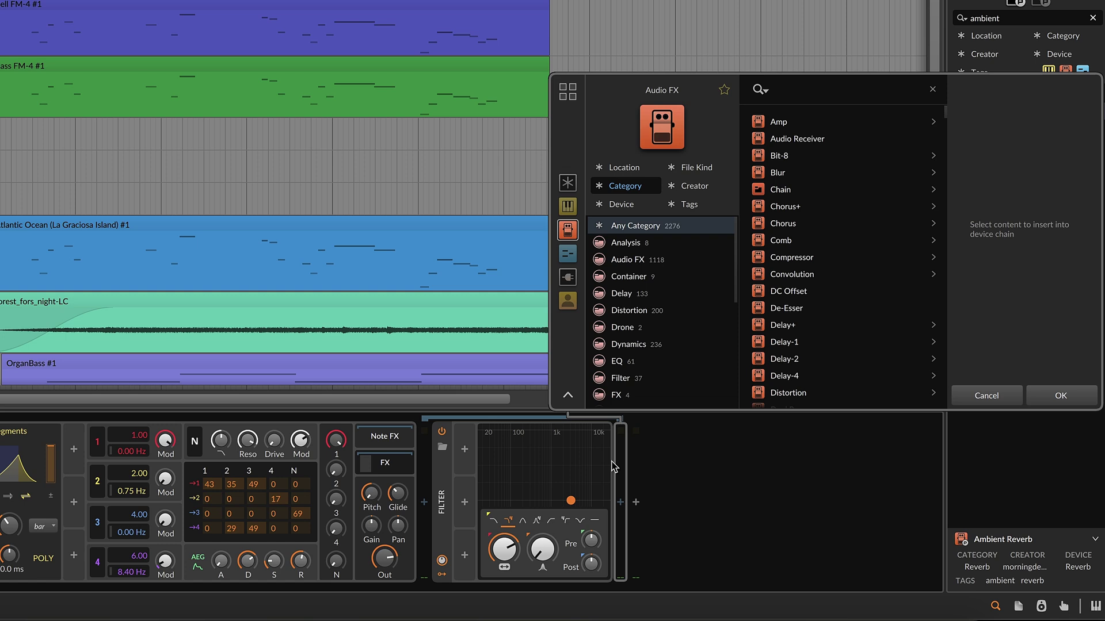
pyautogui.write('del')
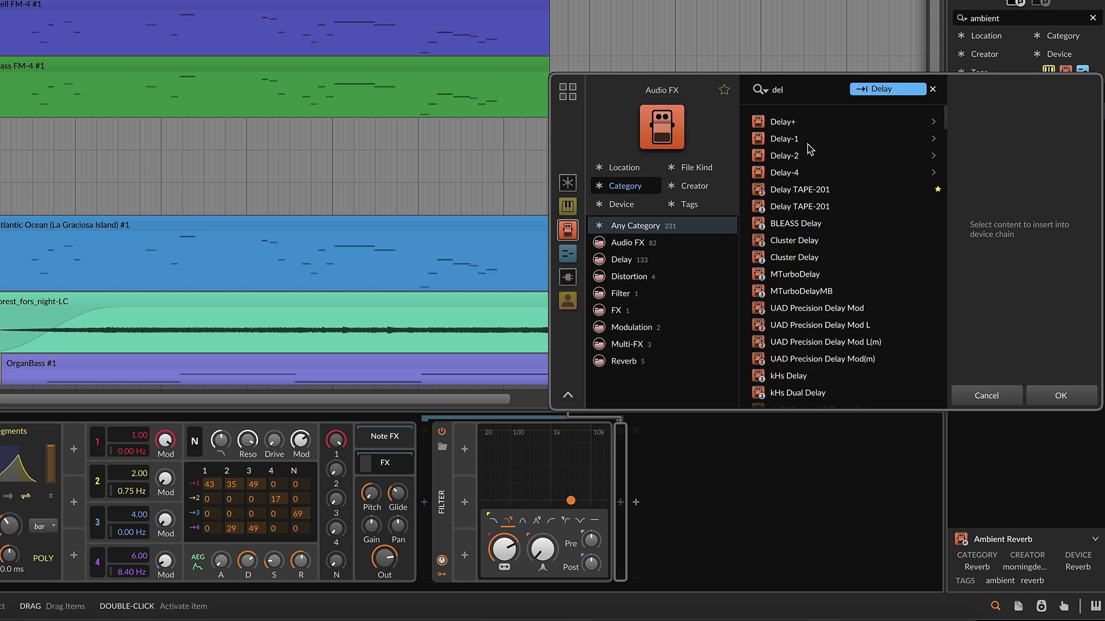
pyautogui.click(765, 122)
pyautogui.click(1060, 395)
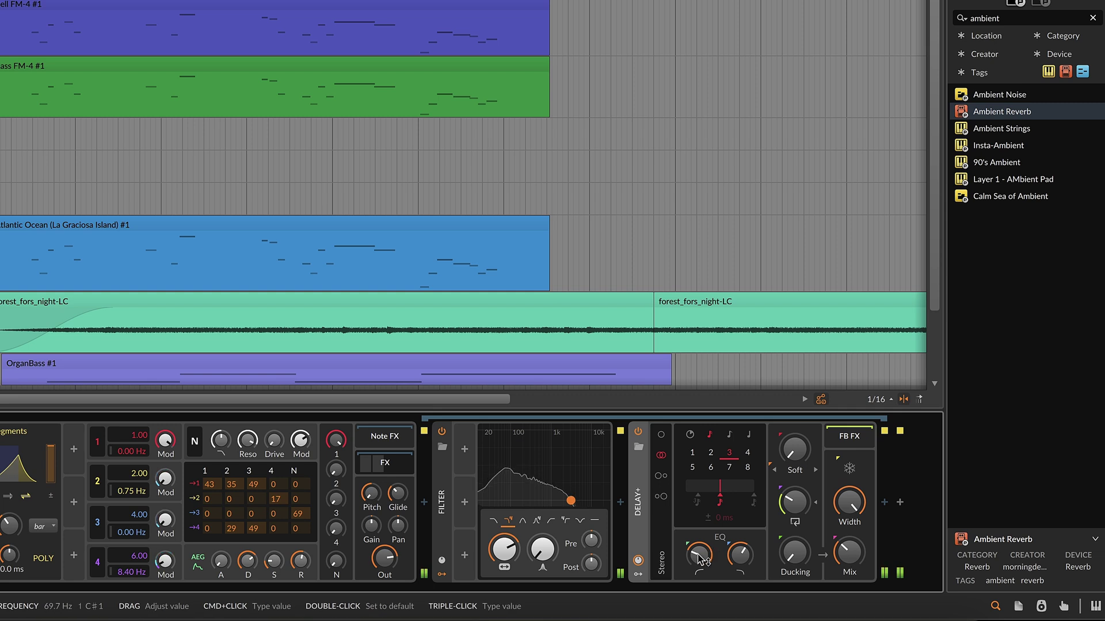
# - Adjust the Delay+ EQ and set its mix to about 25 %
pyautogui.moveTo(702, 558); pyautogui.dragTo(703, 552)
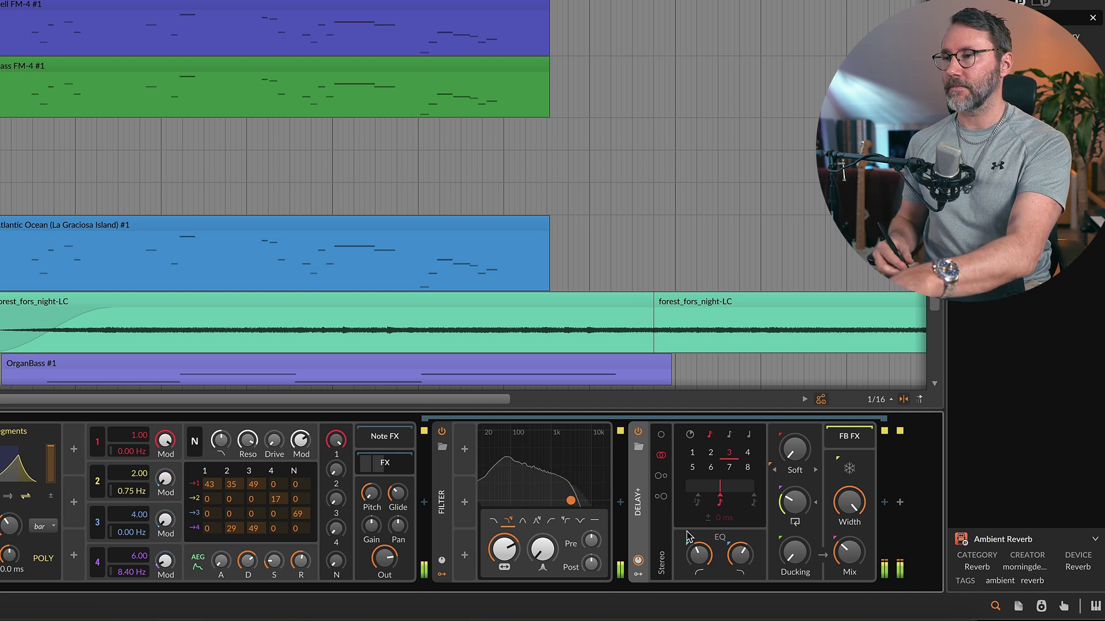
pyautogui.click(794, 501)
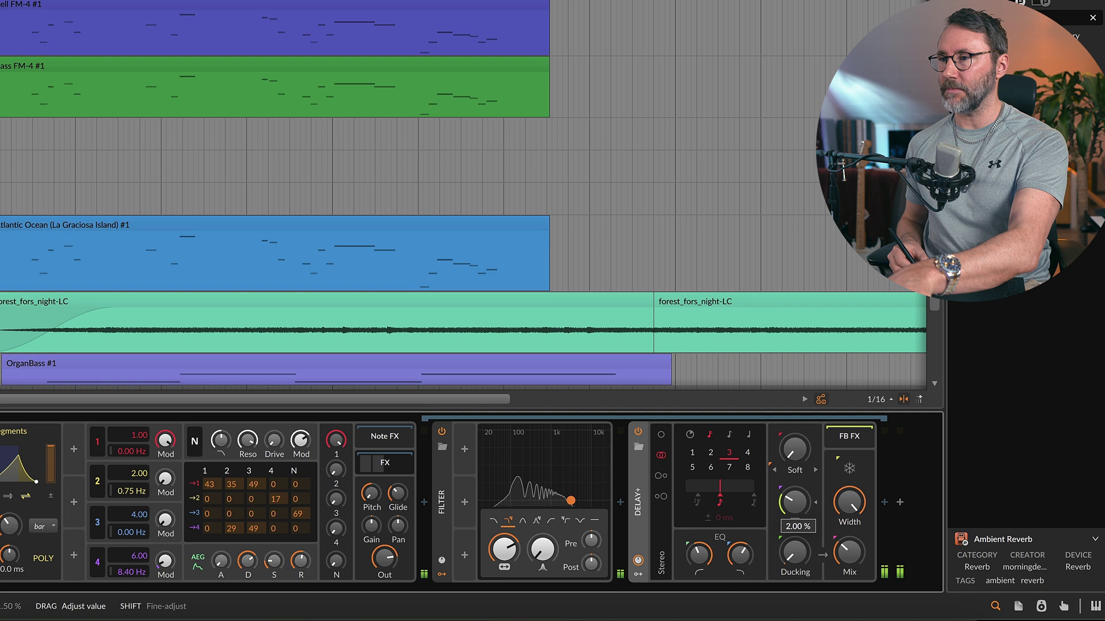
pyautogui.click(849, 554)
pyautogui.moveTo(849, 553); pyautogui.dragTo(842, 563)
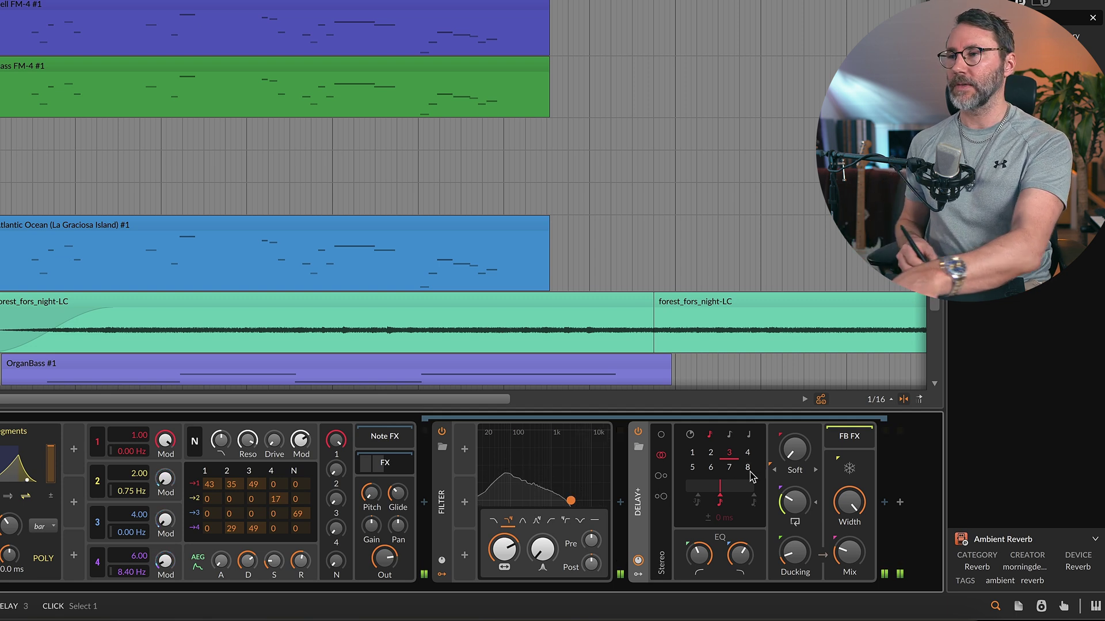
# - Add the Ambient Reverb preset after Delay+ by searching 'ambient'
pyautogui.click(885, 503)
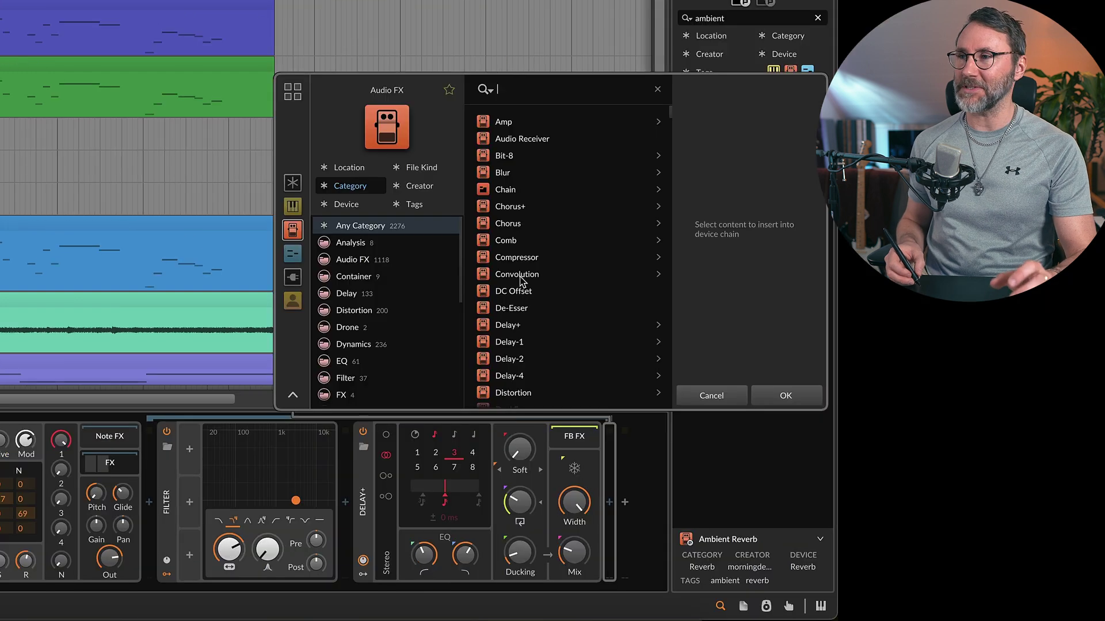
pyautogui.write('ambient')
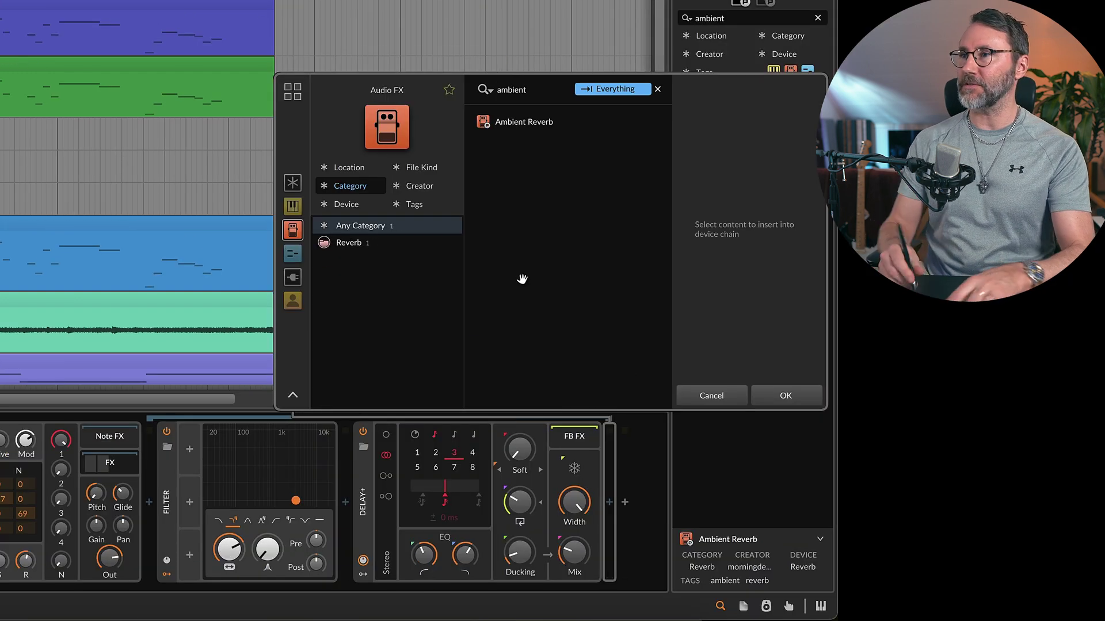
pyautogui.click(538, 122)
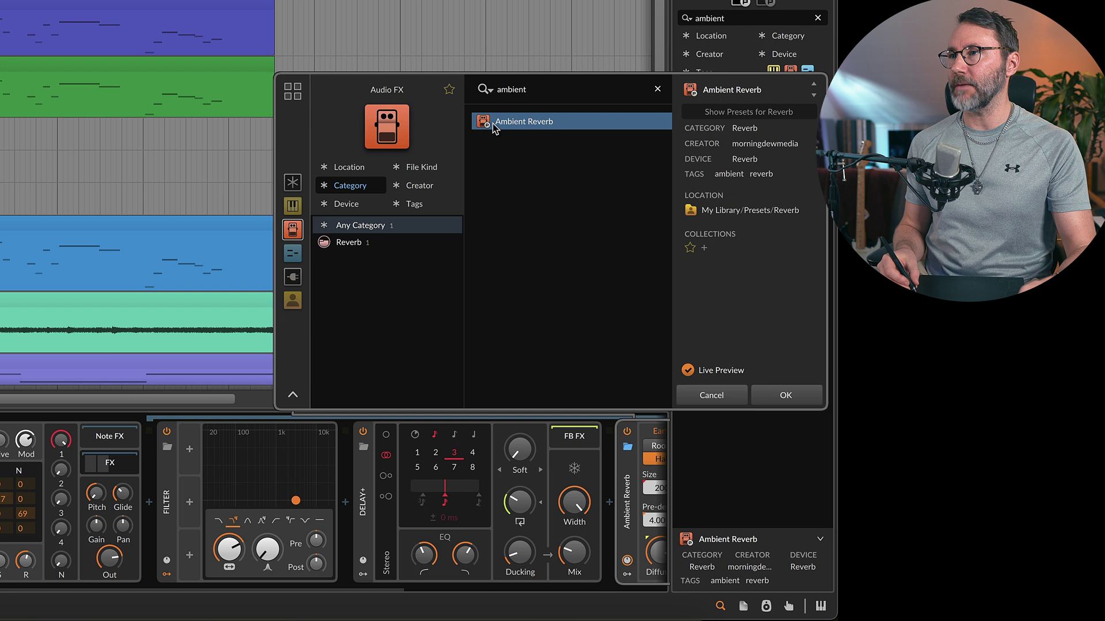
pyautogui.moveTo(347, 87); pyautogui.dragTo(0, 78)
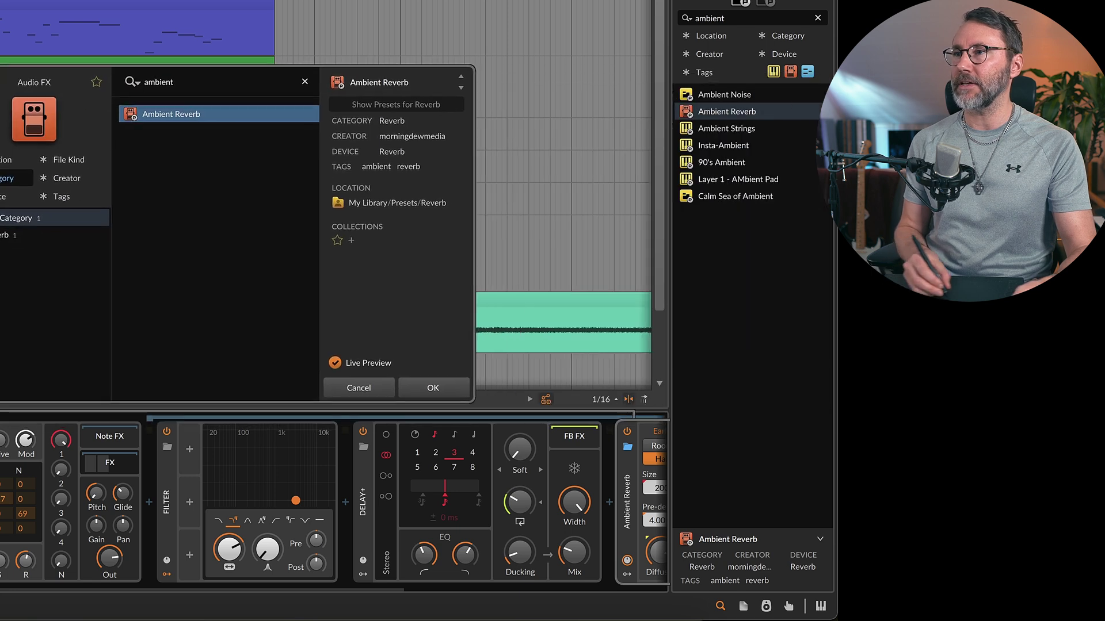
pyautogui.click(443, 386)
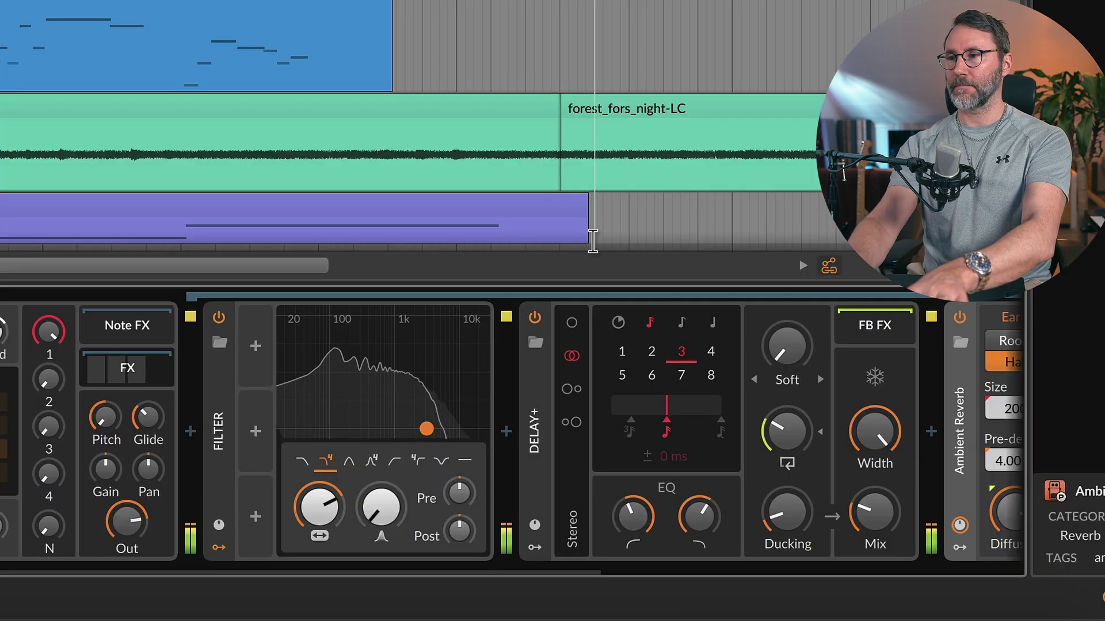
# - Adjust the reverb mix, shorten the late decay to 4.68 s, and resume playback
pyautogui.press('space')
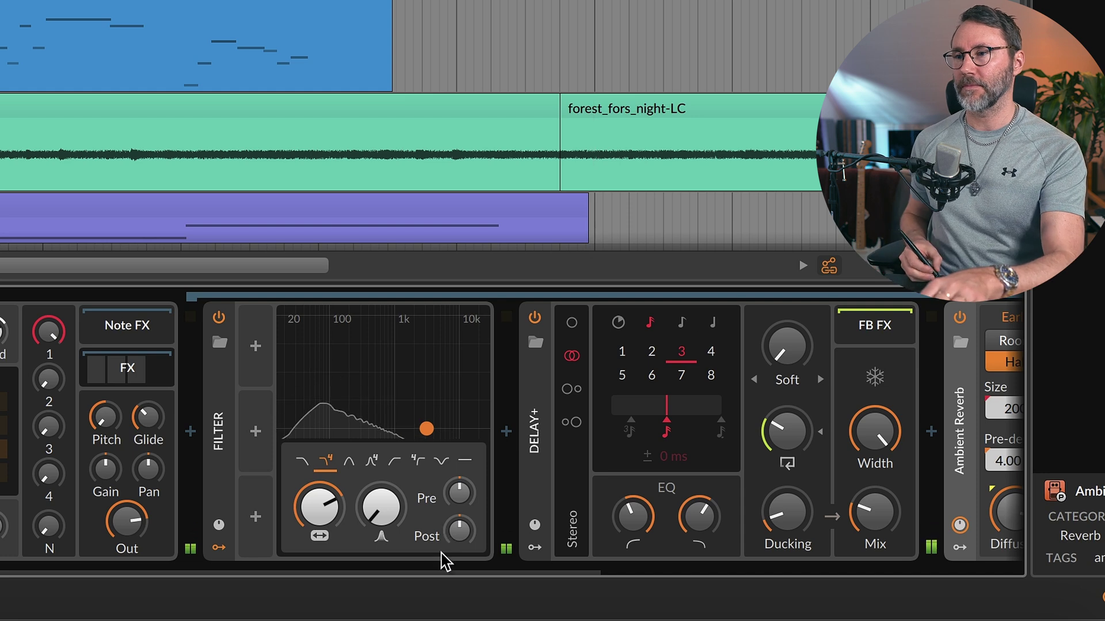
pyautogui.moveTo(447, 571); pyautogui.dragTo(942, 572)
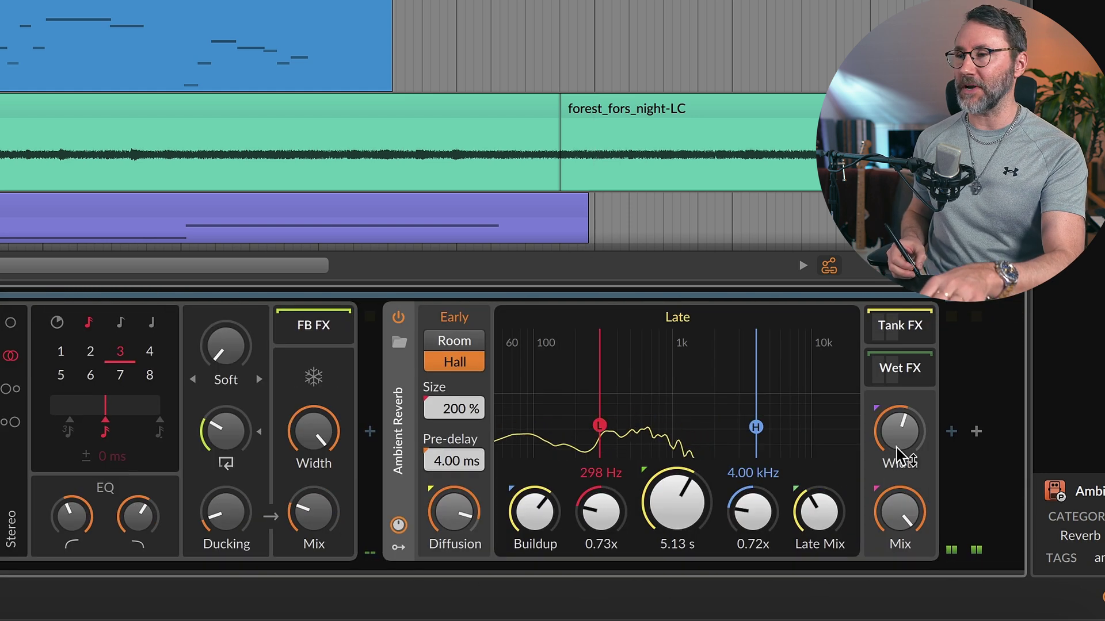
pyautogui.moveTo(900, 507); pyautogui.dragTo(899, 532)
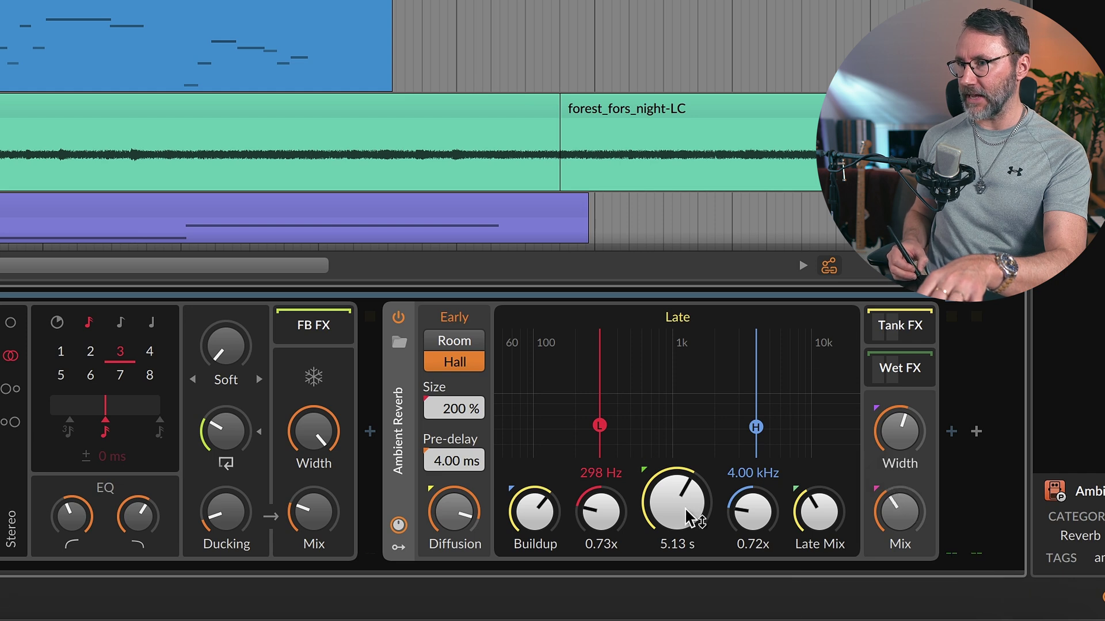
pyautogui.moveTo(685, 521); pyautogui.dragTo(685, 526)
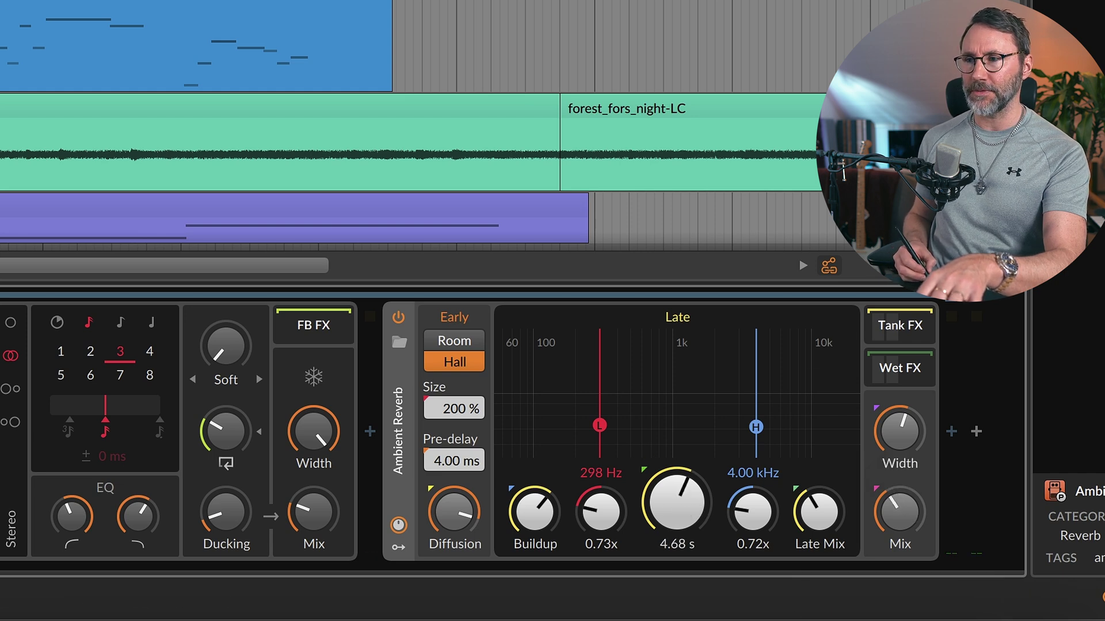
pyautogui.press('space')
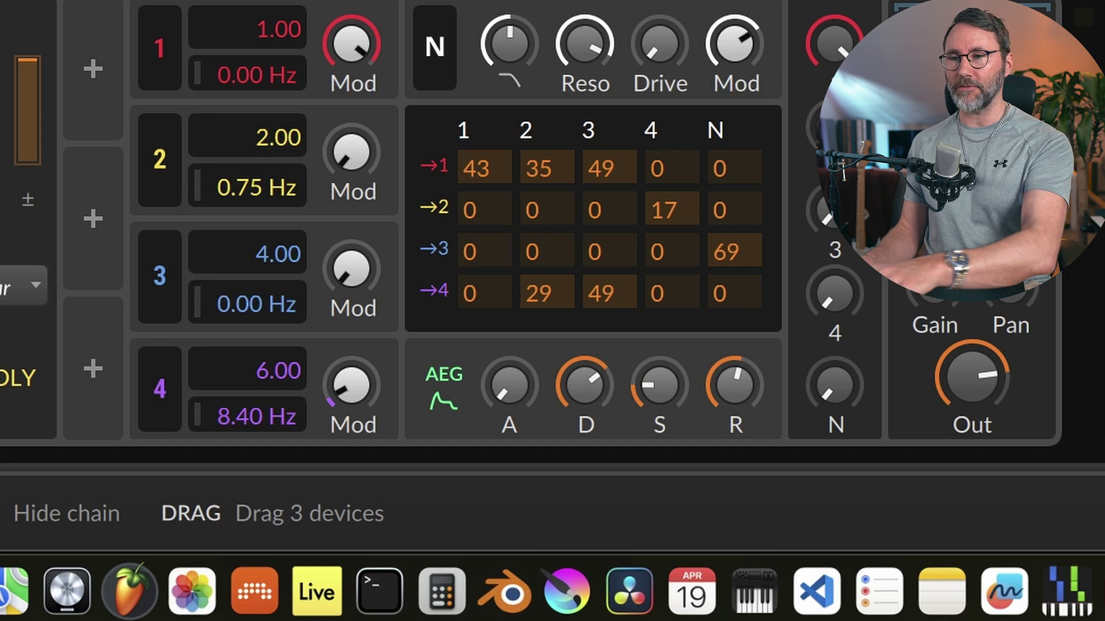
pyautogui.click(658, 397)
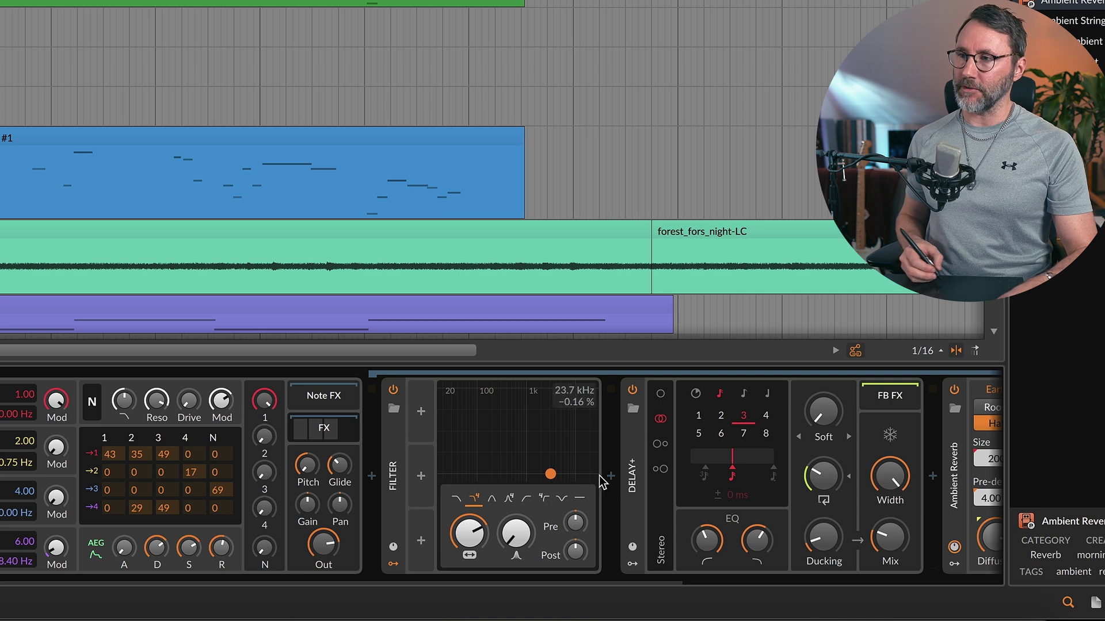
# - Insert Multiband FX-2 between Filter and Delay+, with its crossover at 445 Hz
pyautogui.click(611, 478)
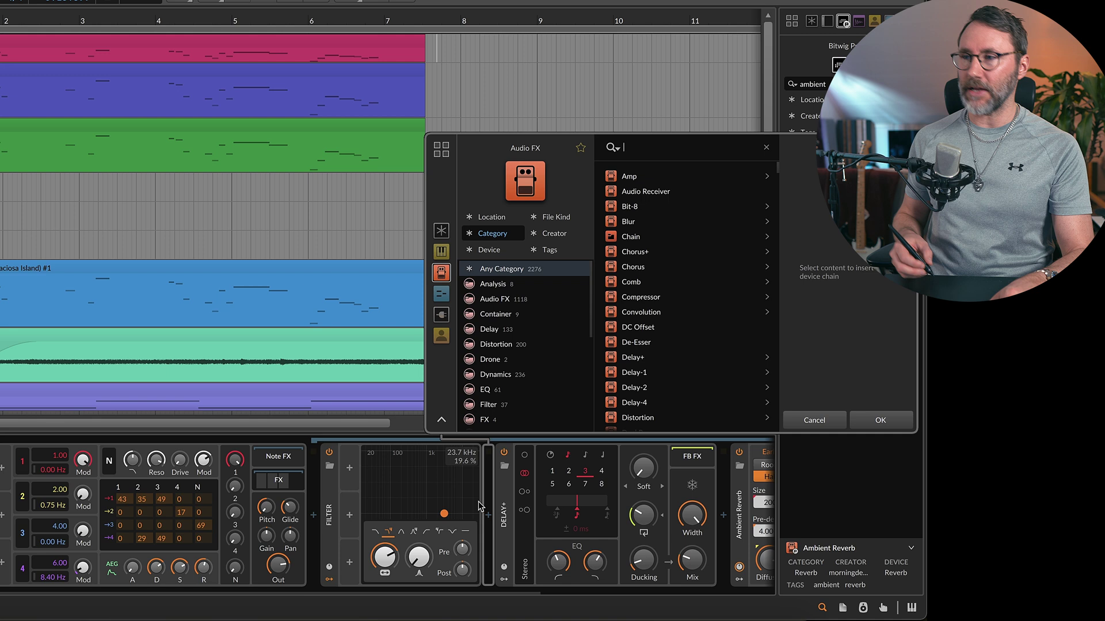
pyautogui.moveTo(486, 147); pyautogui.dragTo(253, 109)
pyautogui.write('multi')
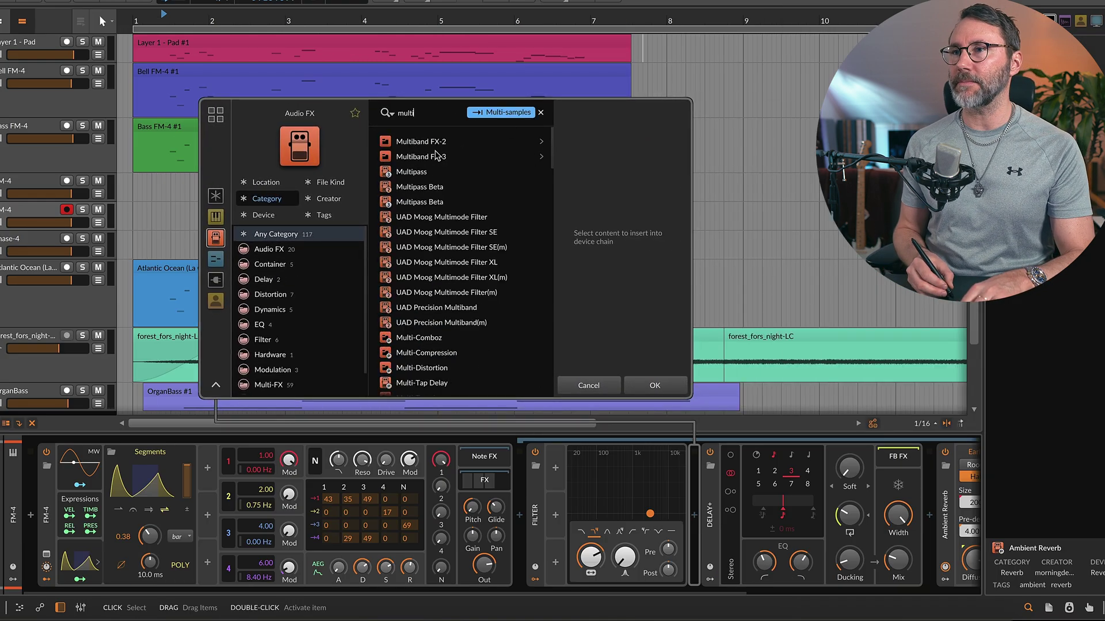
pyautogui.click(440, 147)
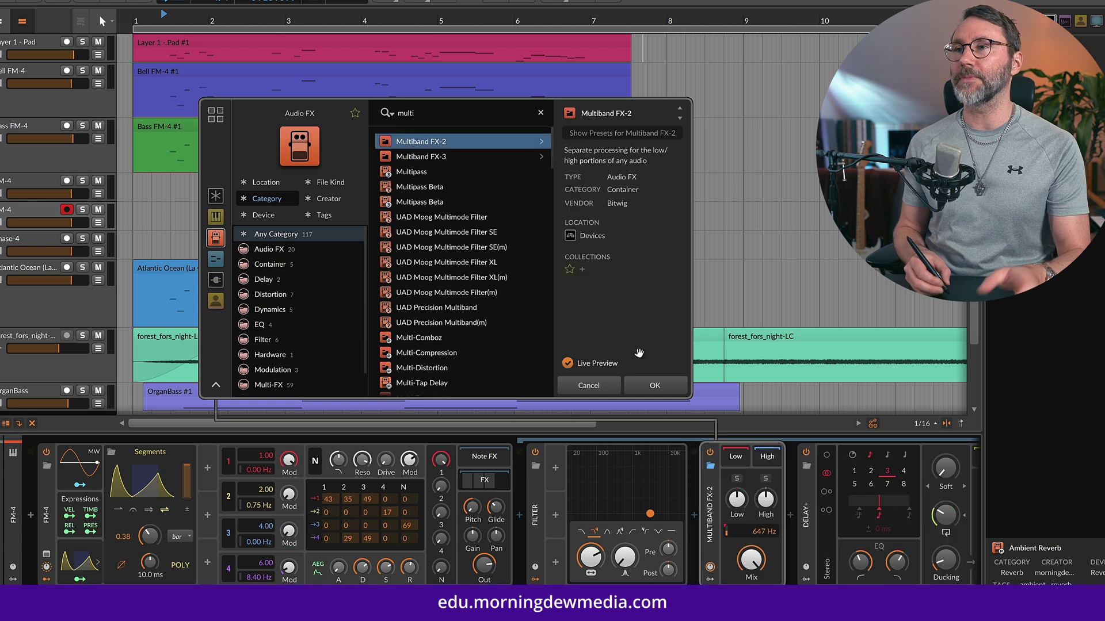
pyautogui.click(654, 384)
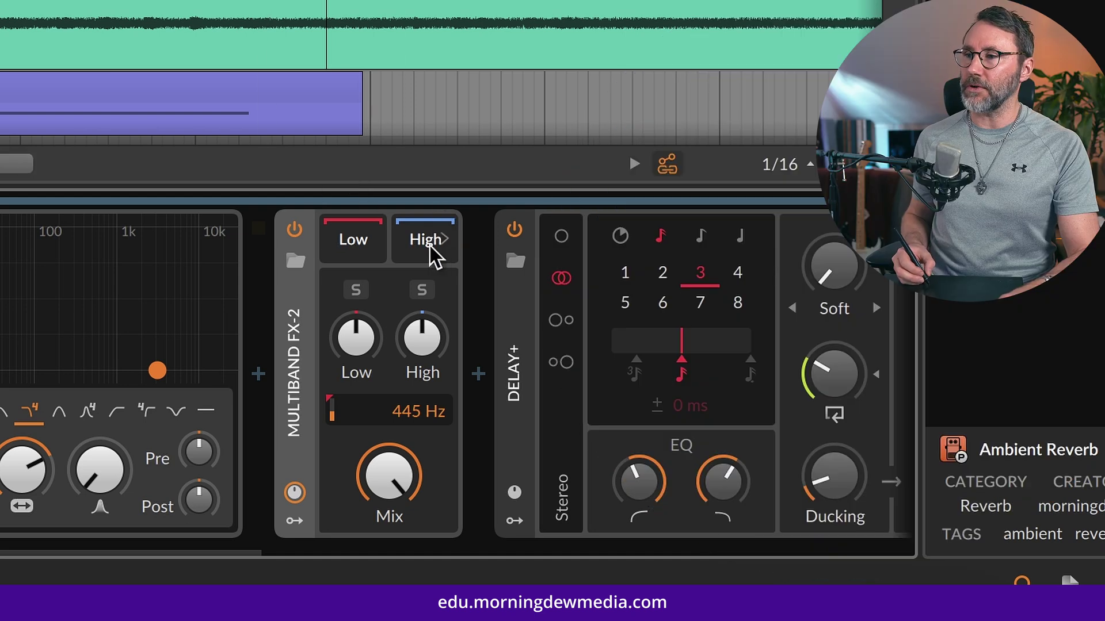
# - Add a Chorus+ to the Multiband FX-2 high band chain by searching 'chorus'
pyautogui.click(431, 245)
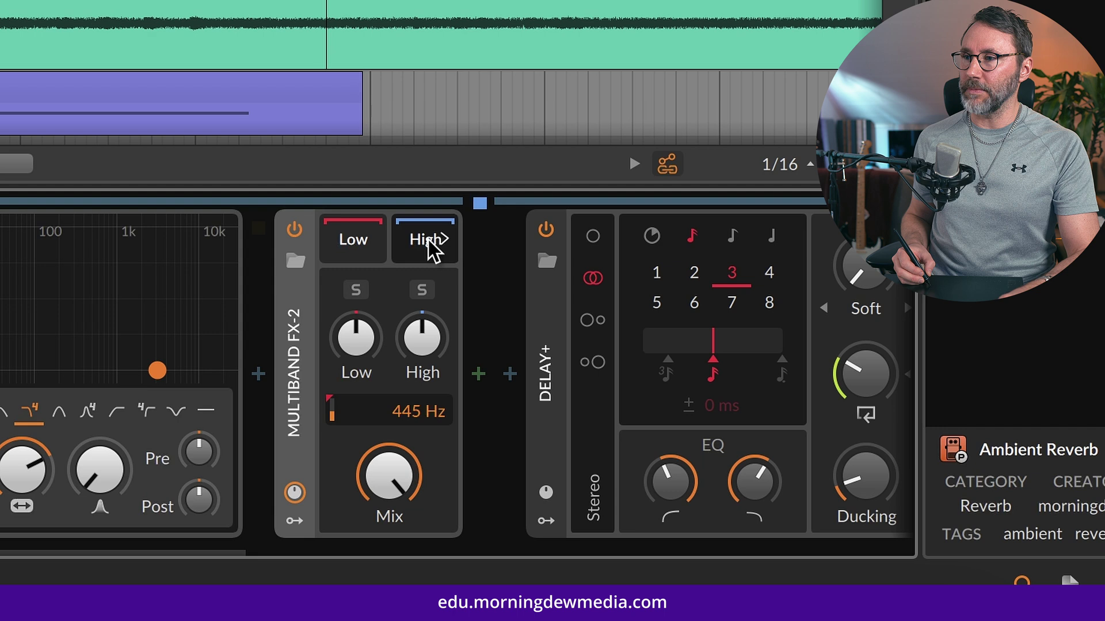
pyautogui.click(483, 376)
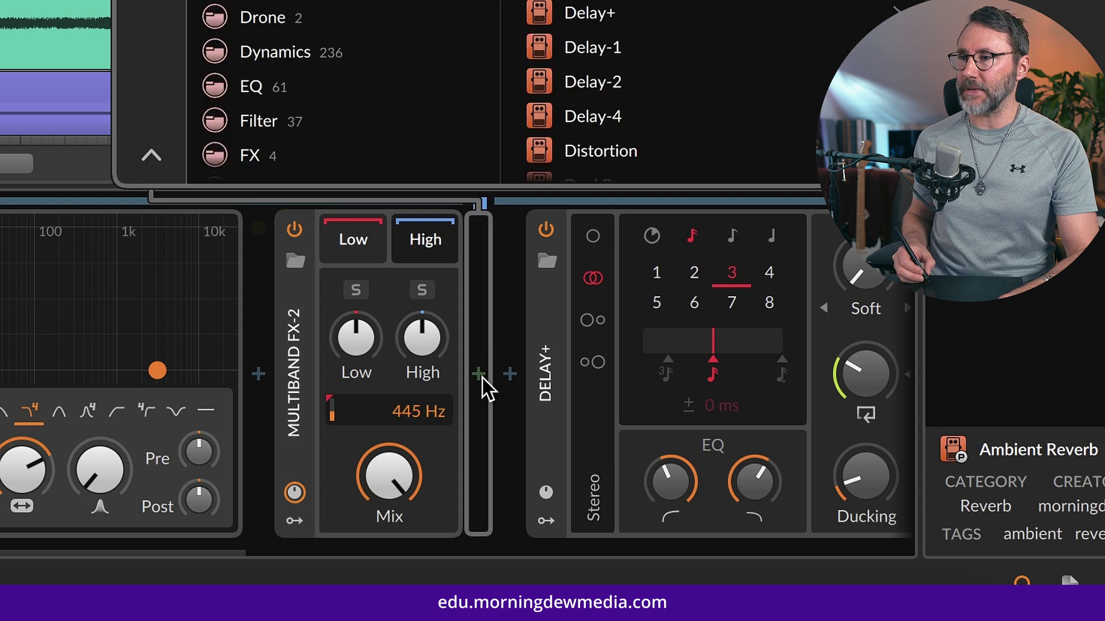
pyautogui.moveTo(504, 183); pyautogui.dragTo(150, 113)
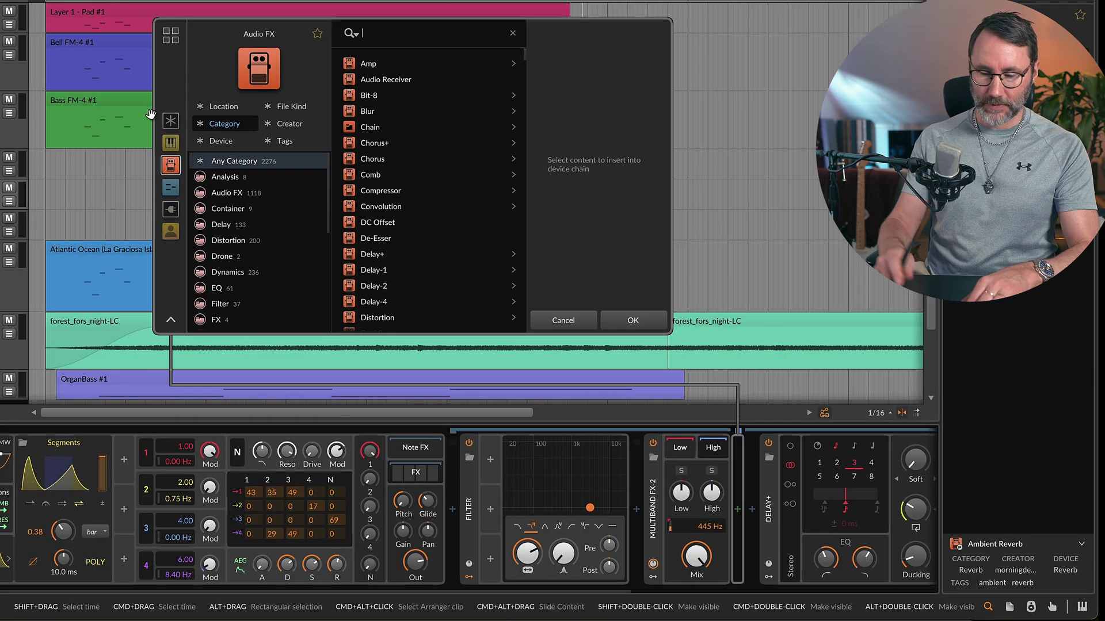
pyautogui.write('chorus')
pyautogui.press('Down')
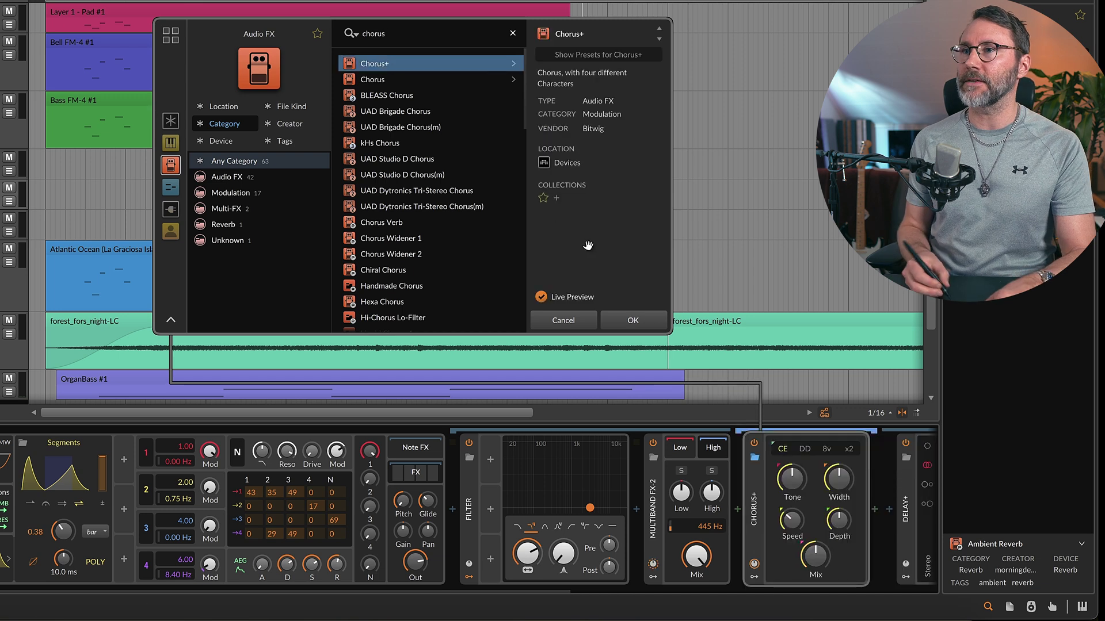
pyautogui.click(645, 320)
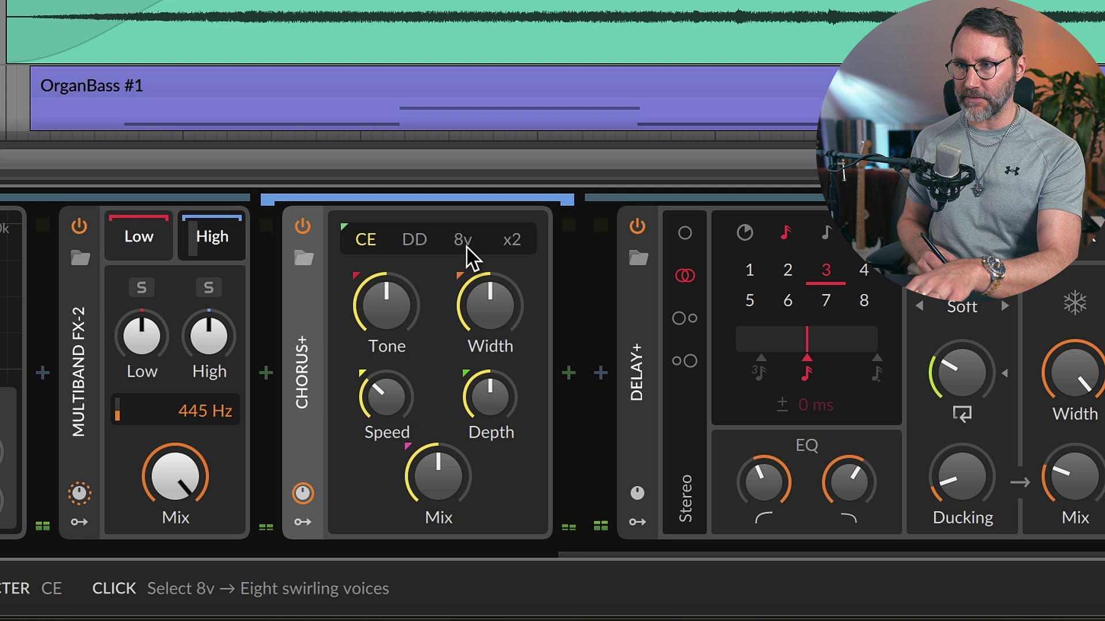
# - Set Chorus+ to 8v, feedback to 44 %, and narrow the width. Slow the speed to about 25 %
pyautogui.click(254, 451)
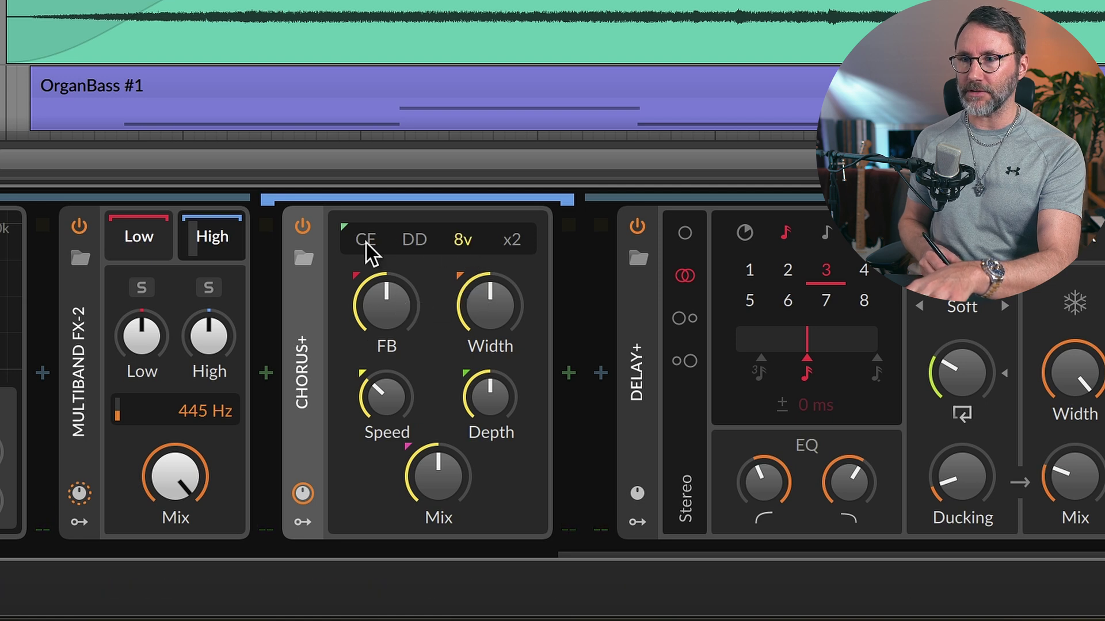
pyautogui.press('space')
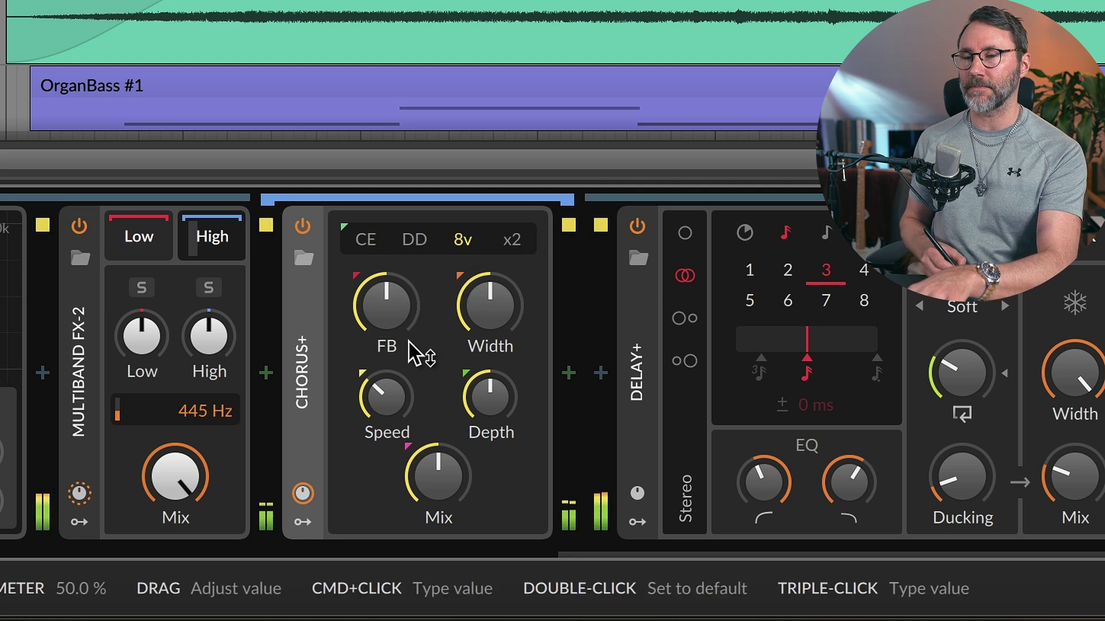
pyautogui.moveTo(385, 305); pyautogui.dragTo(386, 325)
pyautogui.moveTo(490, 305); pyautogui.dragTo(458, 387)
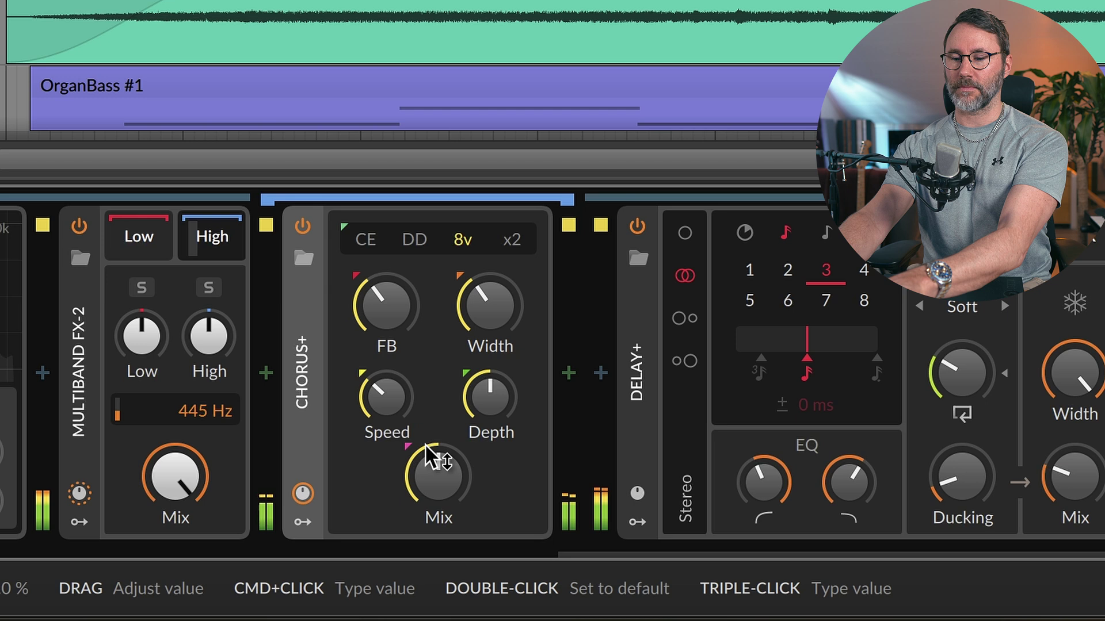
pyautogui.moveTo(379, 440); pyautogui.dragTo(386, 391)
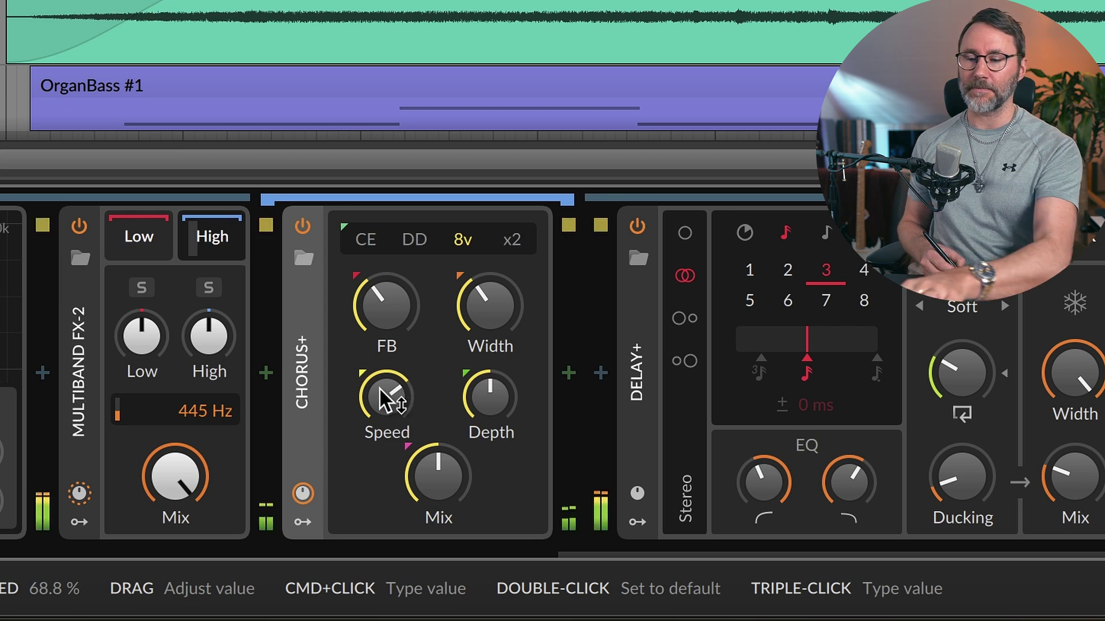
pyautogui.moveTo(382, 396); pyautogui.dragTo(397, 420)
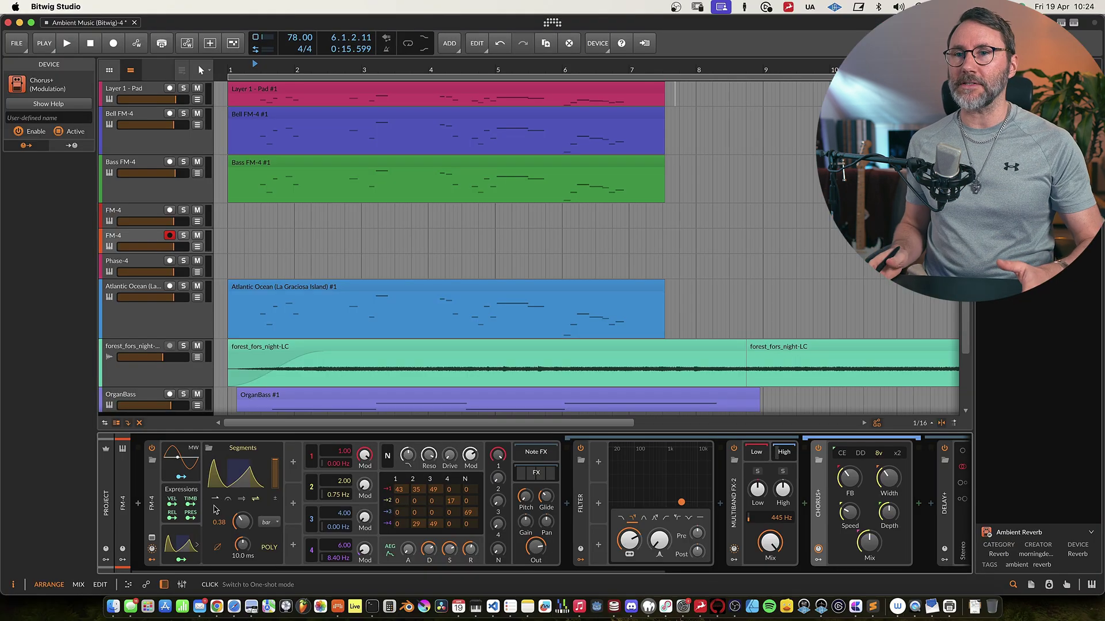
# - Move L3 - BASS Fm-4 below Bell FM-4, select Layer 1 - Pad, and arm Bell and bass
pyautogui.moveTo(145, 246); pyautogui.dragTo(136, 160)
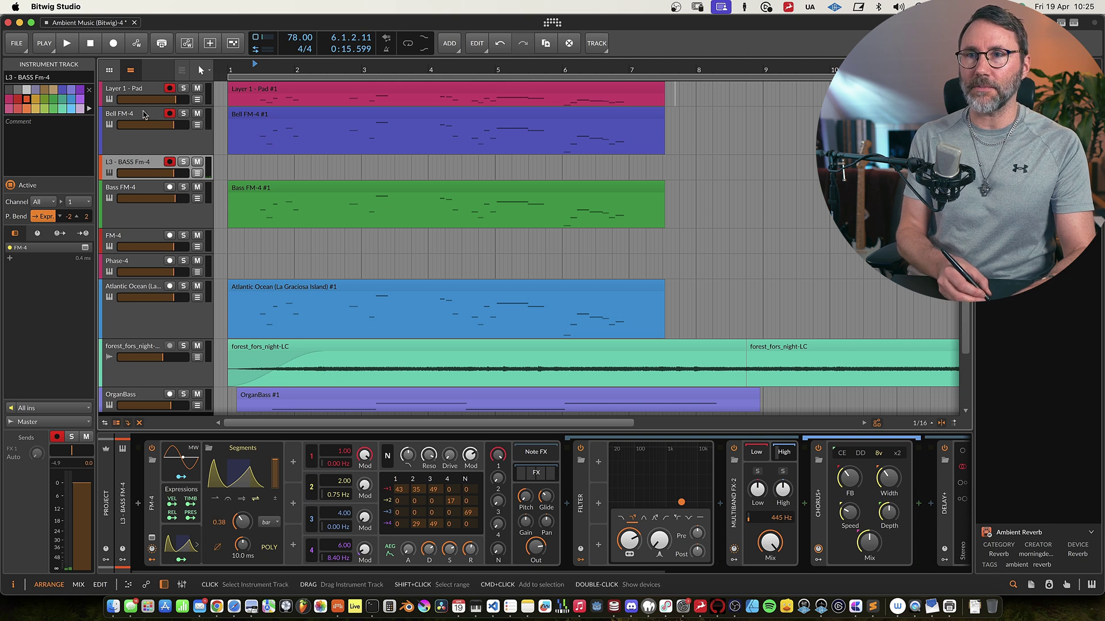
pyautogui.press('Up')
pyautogui.press('Up')
pyautogui.moveTo(170, 117); pyautogui.dragTo(169, 152)
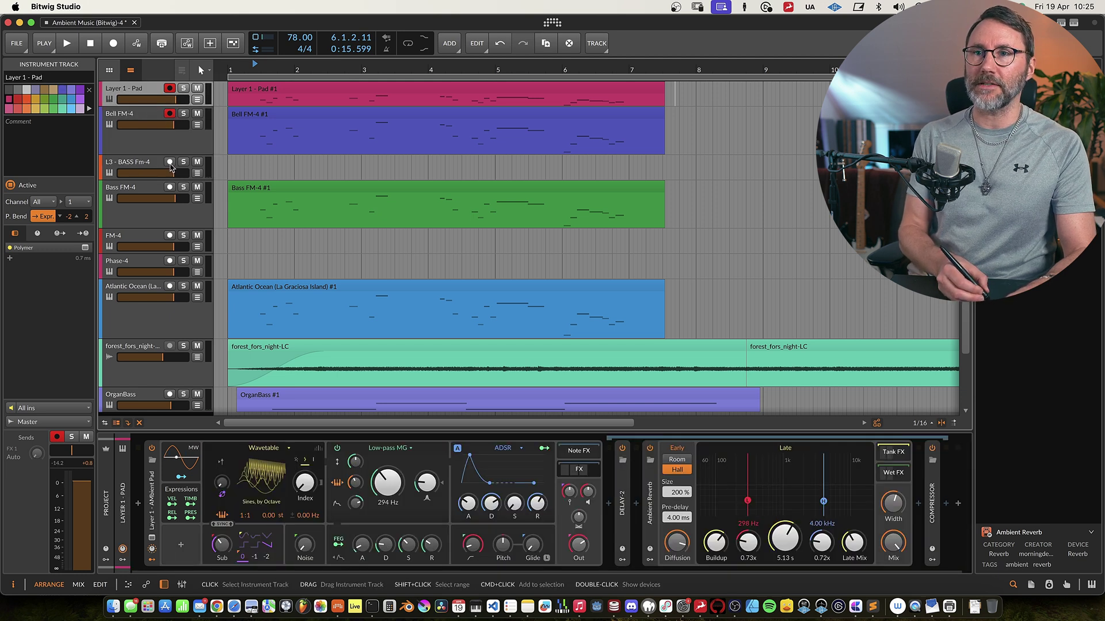